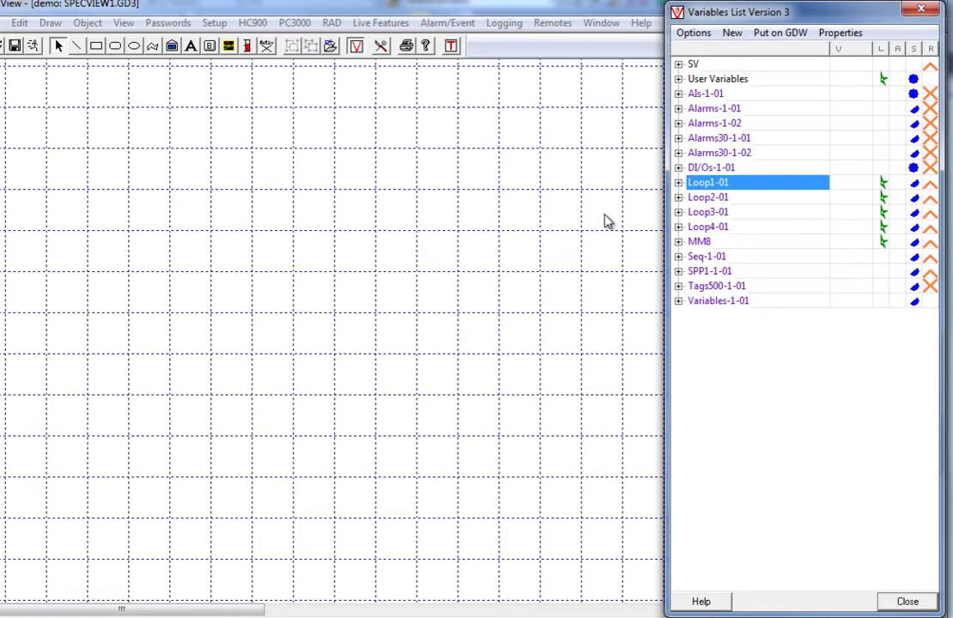
click(700, 35)
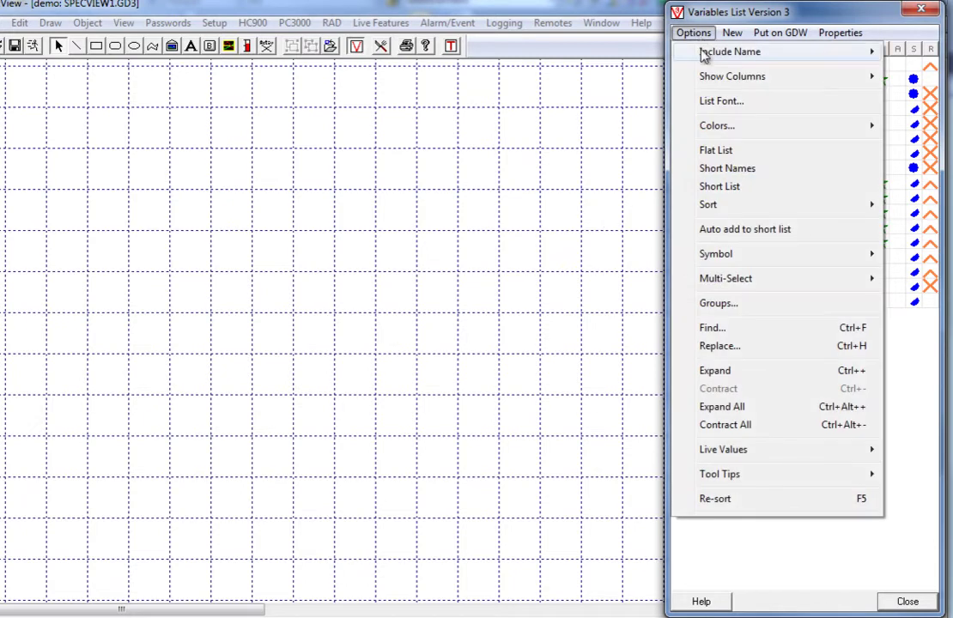
click(726, 550)
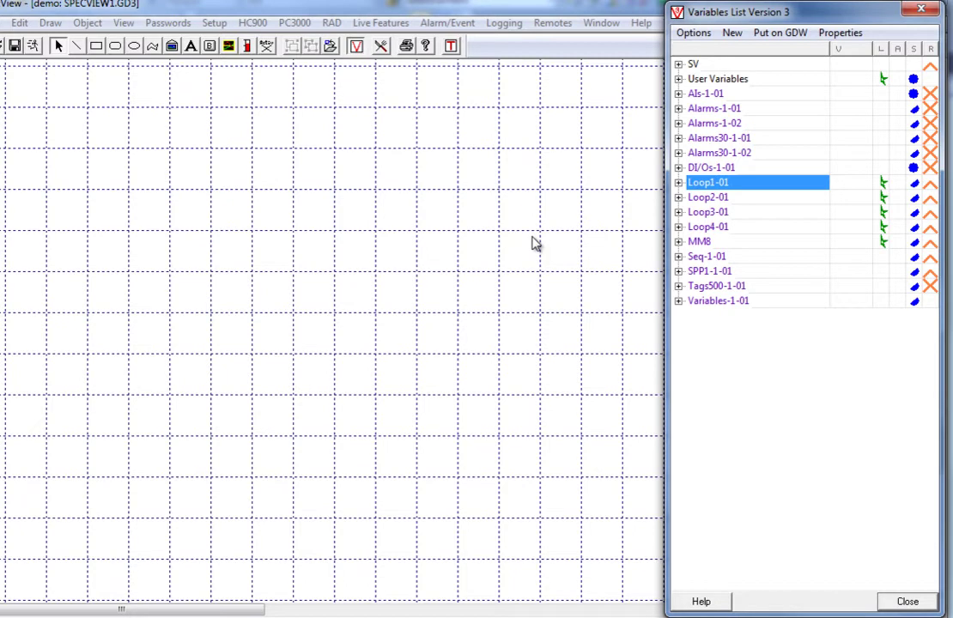
Expand the MM8 and Loop1-01 variable groups and set Loop1-01's Manual Reset to 1
click(678, 241)
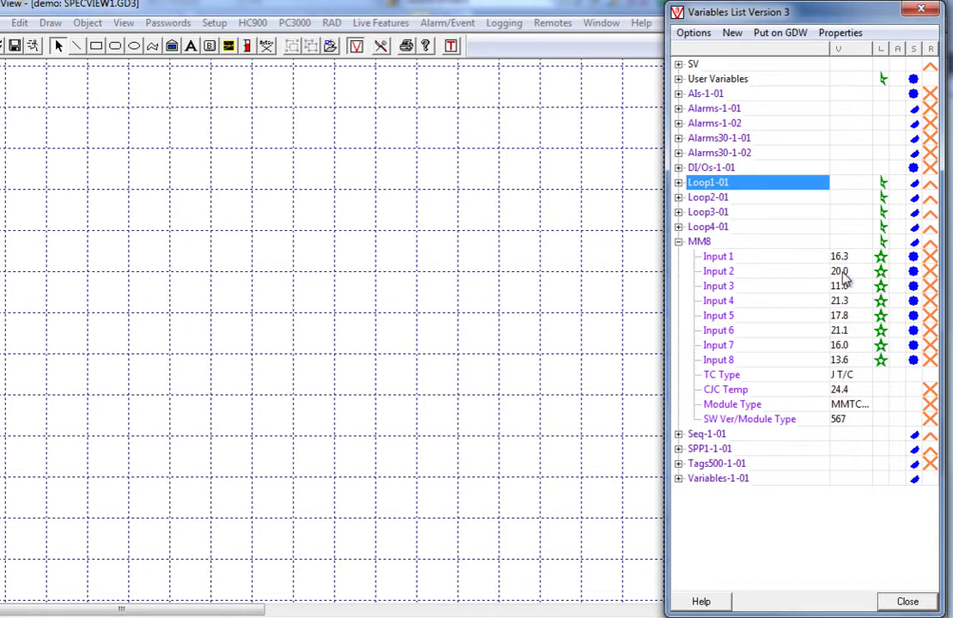
click(678, 183)
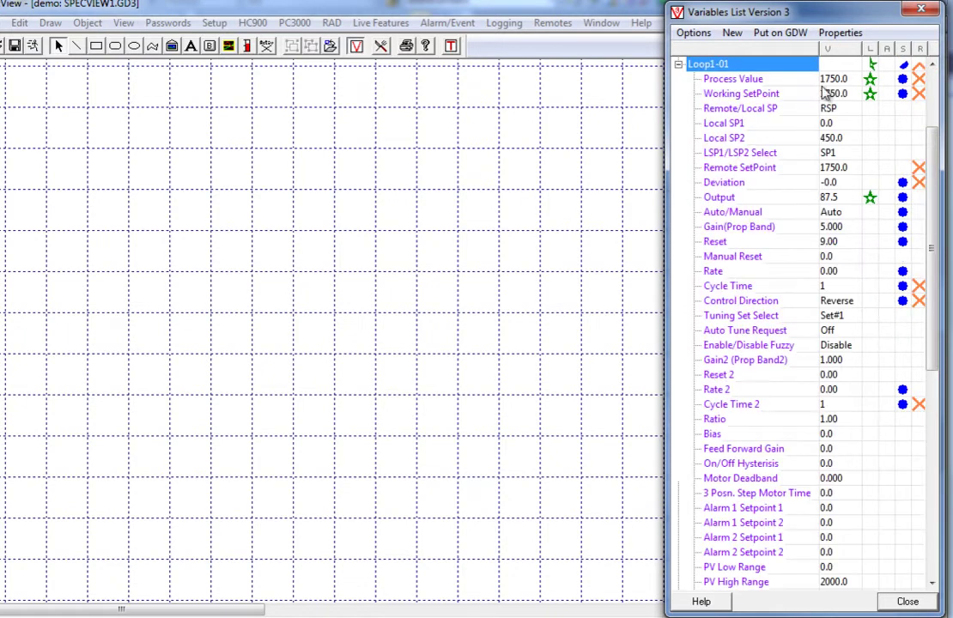
click(829, 257)
double_click(830, 260)
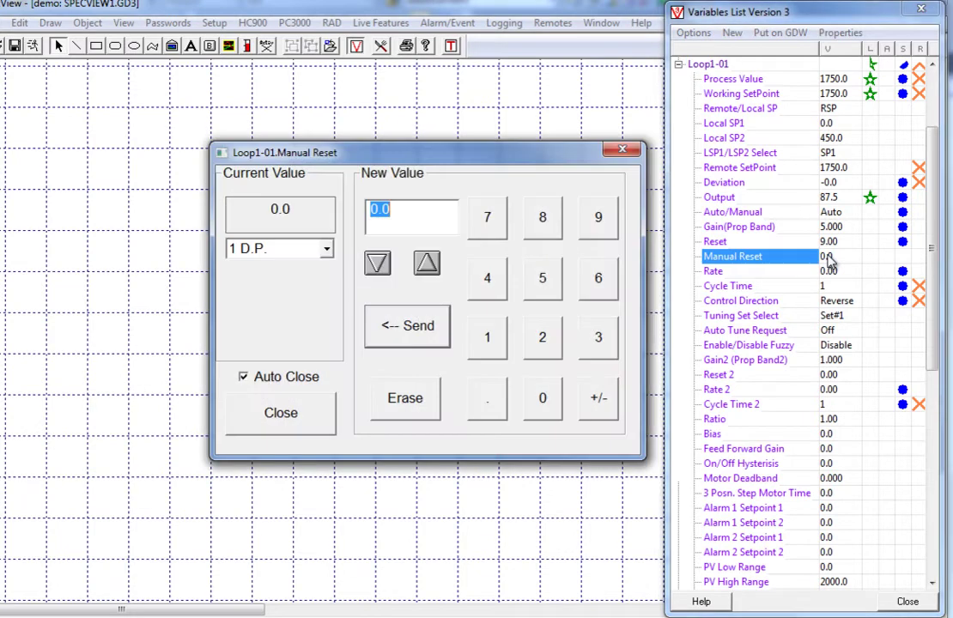
click(490, 335)
click(444, 334)
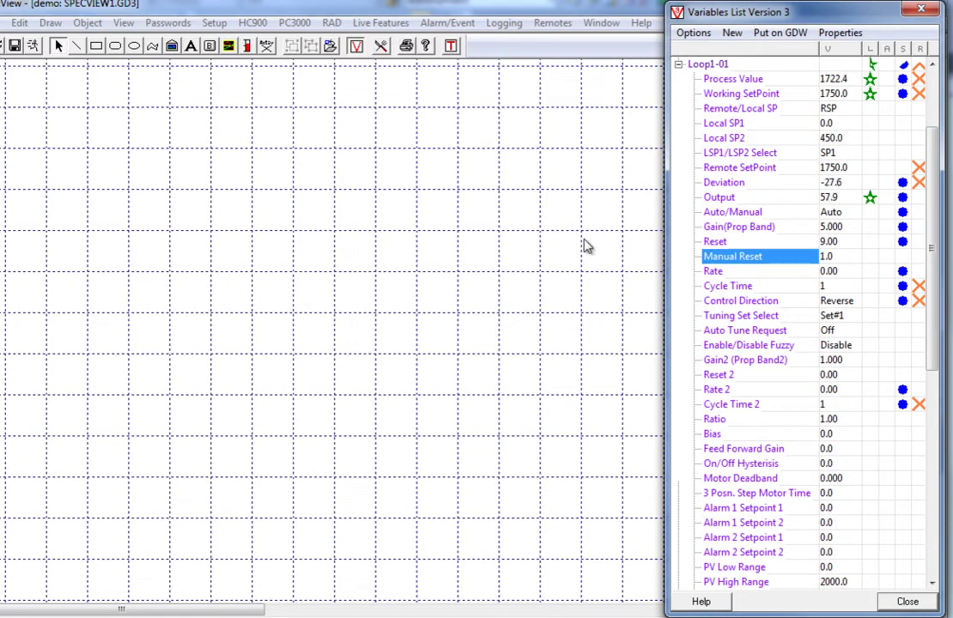
Collapse the Loop1-01 group and enable the L (logging) flag for MM8's CJC Temp
click(679, 65)
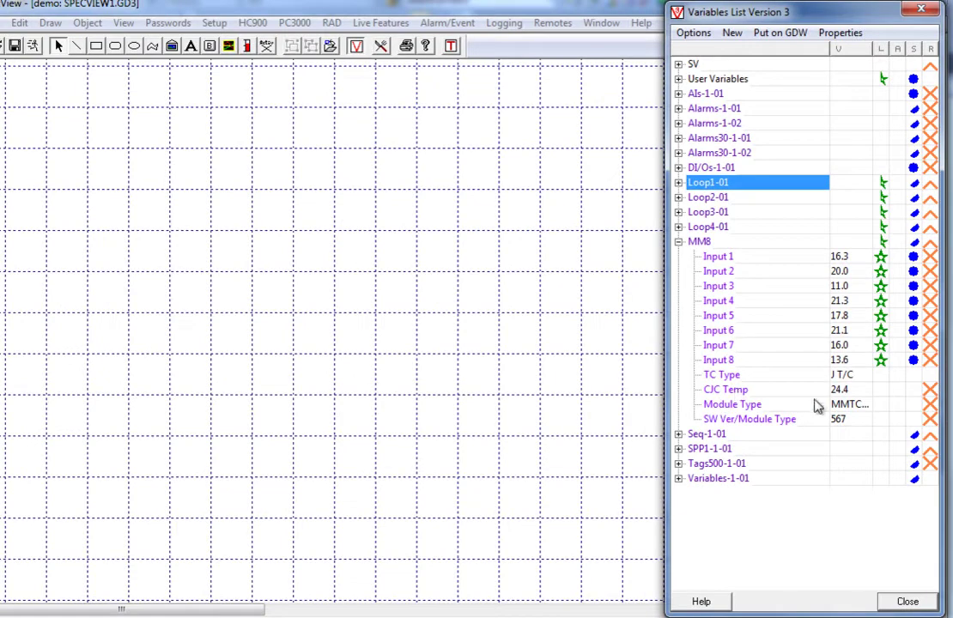
click(880, 390)
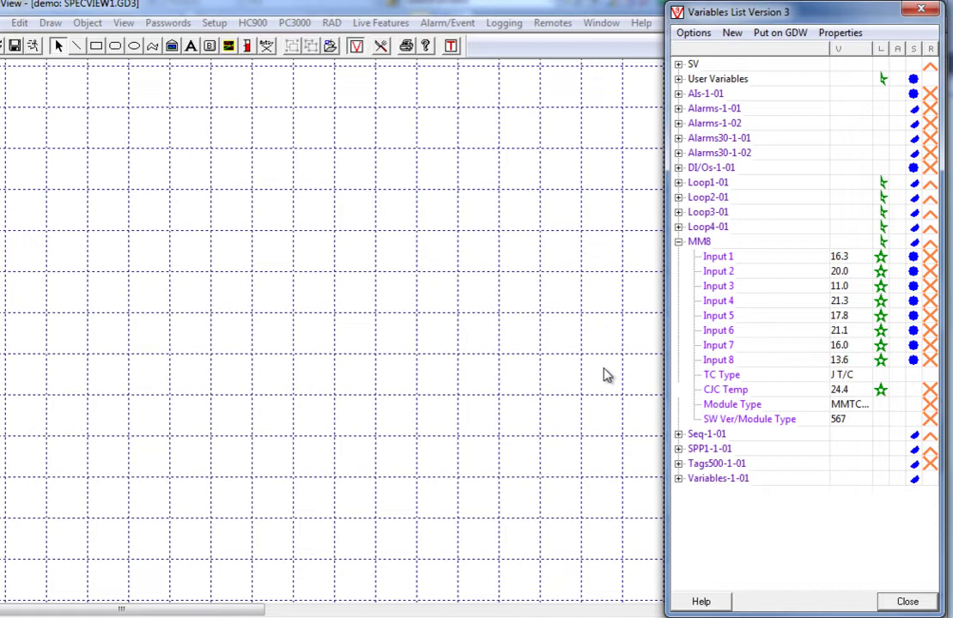
Try sorting the expanded Loop1-01 variables ascending and descending by name, and restore the default order with the group collapsed
click(679, 183)
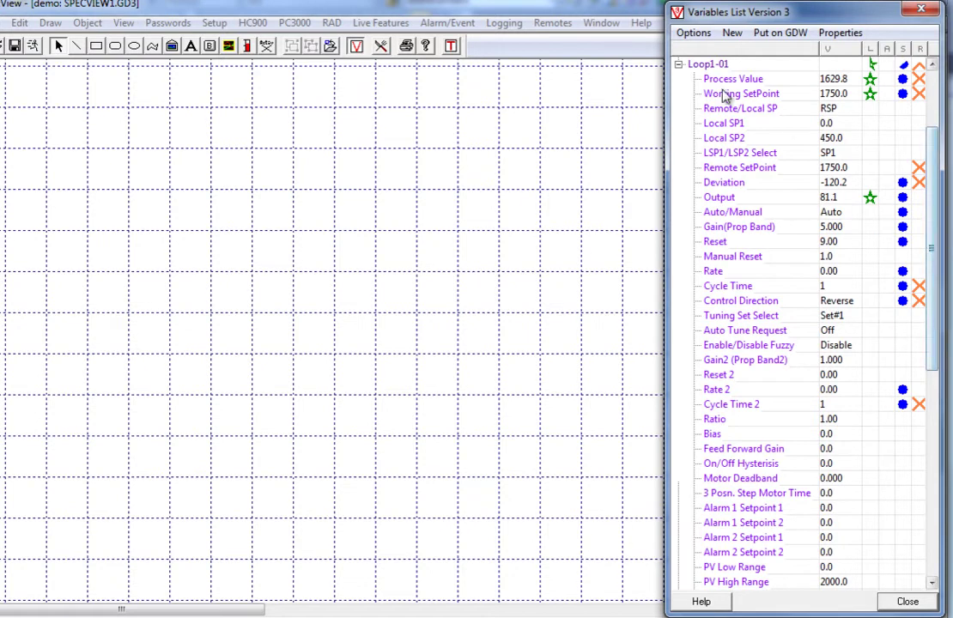
click(805, 52)
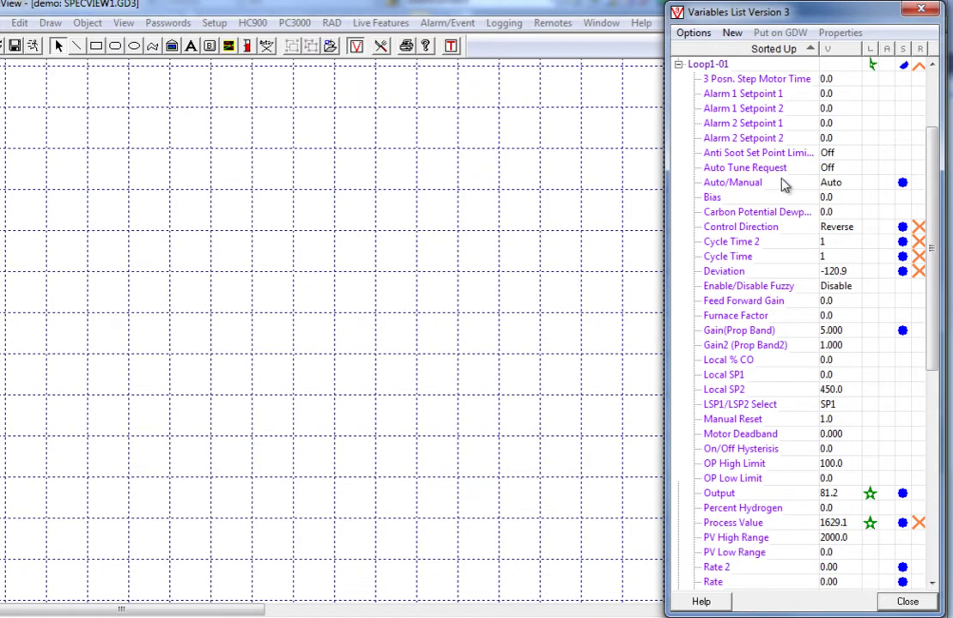
click(805, 47)
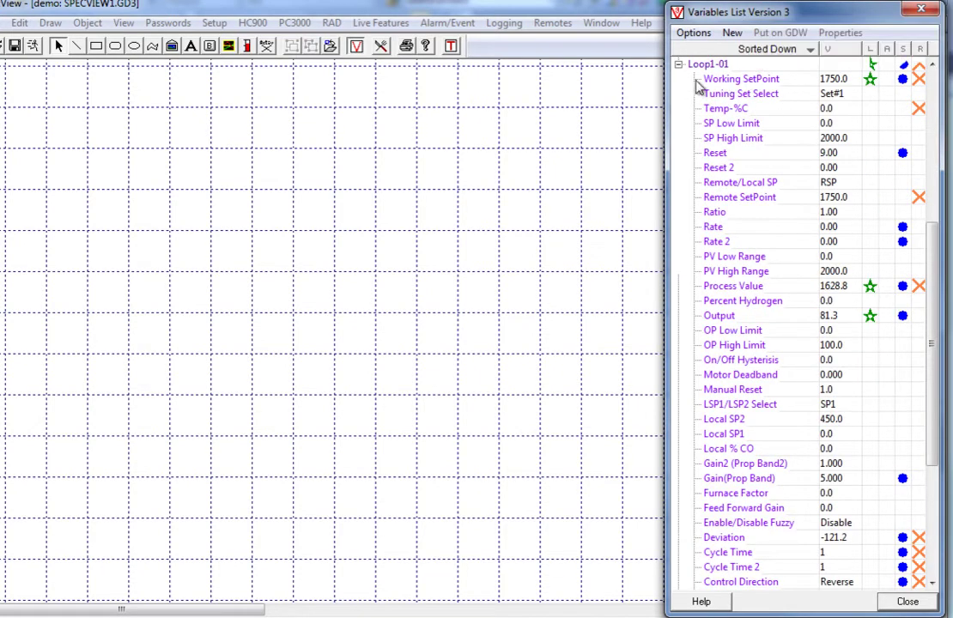
click(800, 49)
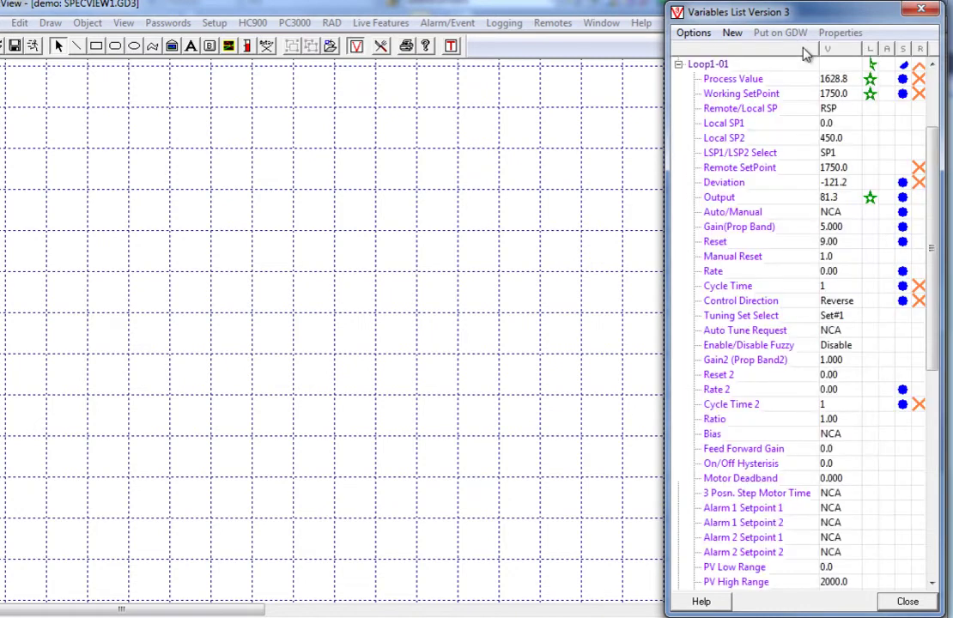
click(678, 65)
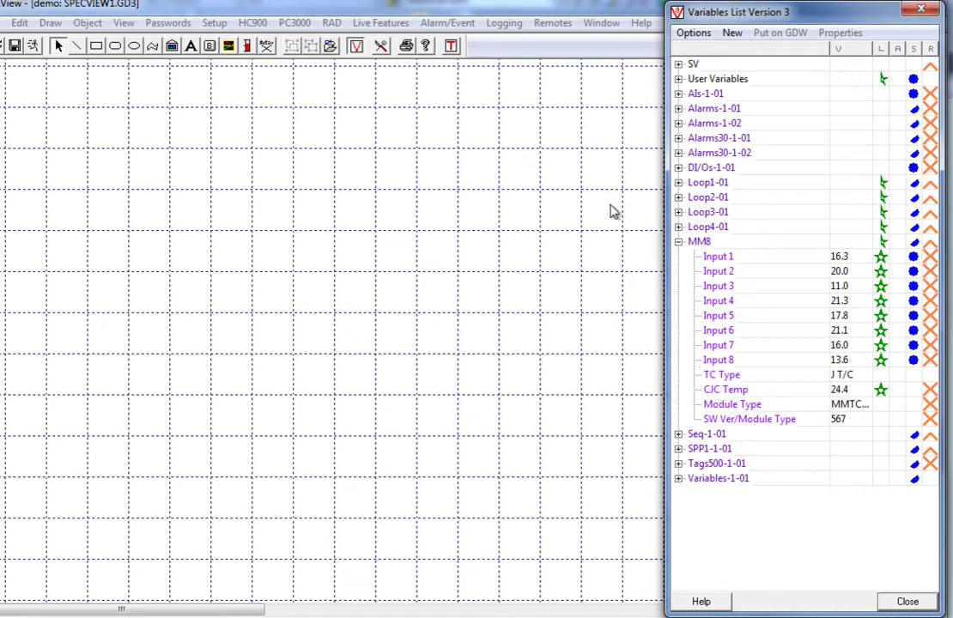
Show all variables as a flat list sorted ascending by name and find "Process value" in it
click(691, 34)
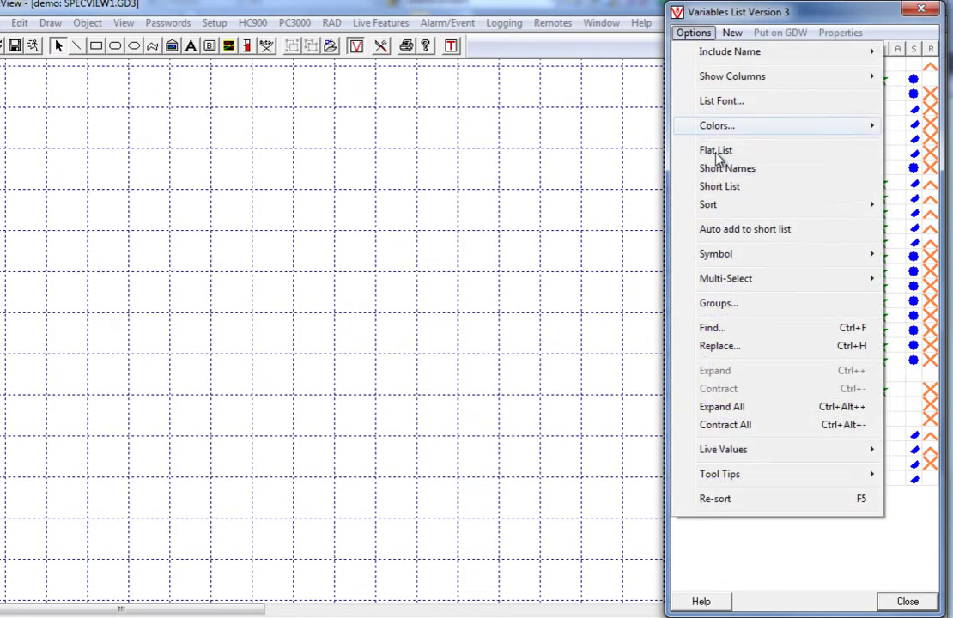
click(717, 152)
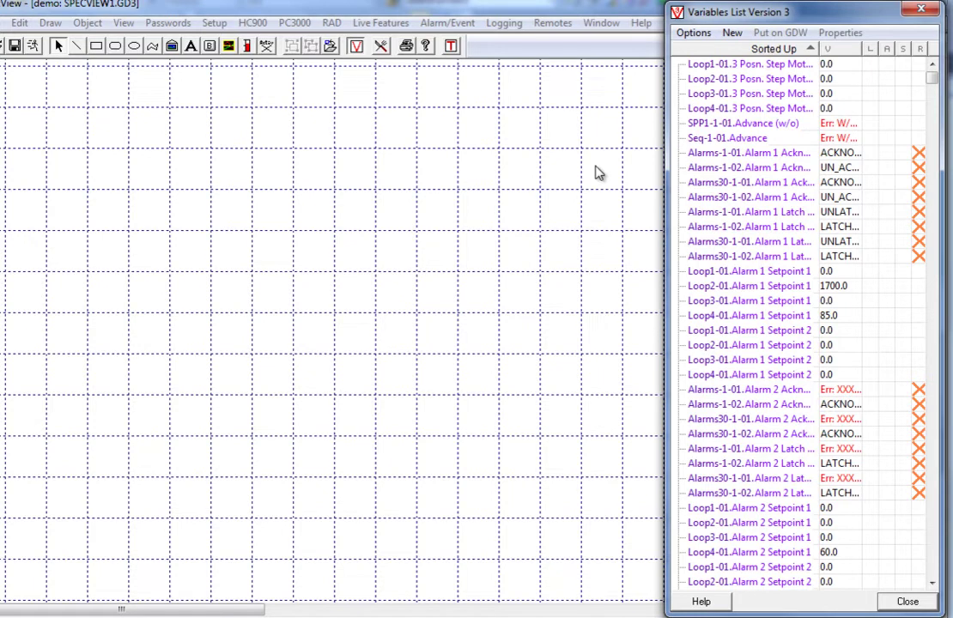
click(692, 33)
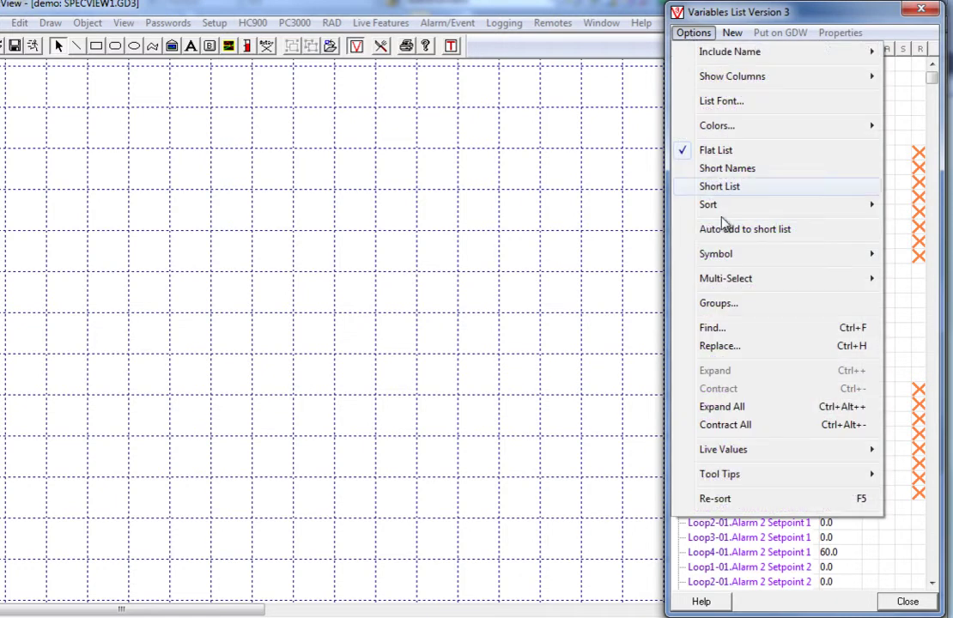
click(719, 329)
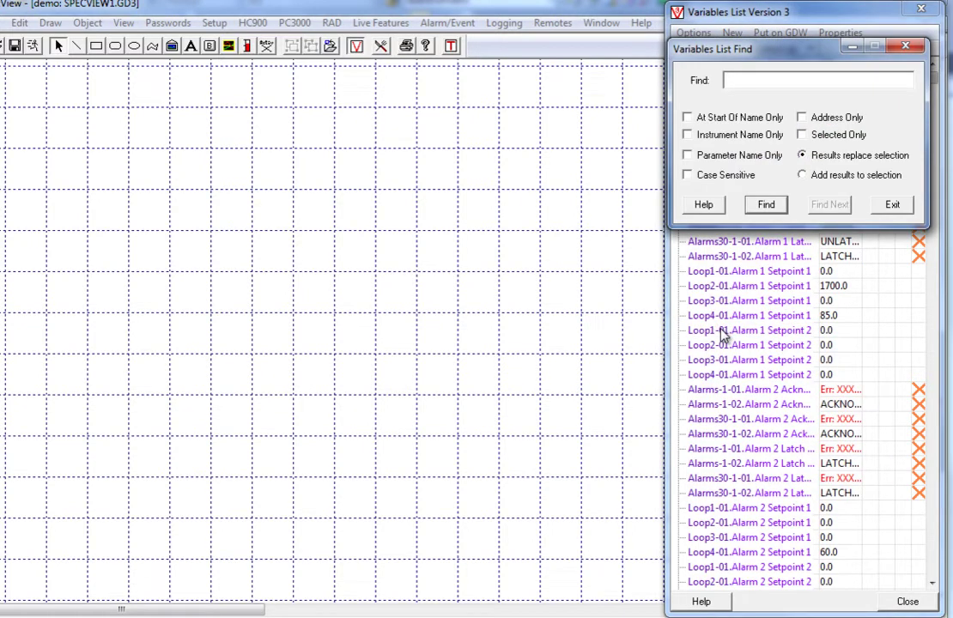
text(Process value)
key(Return)
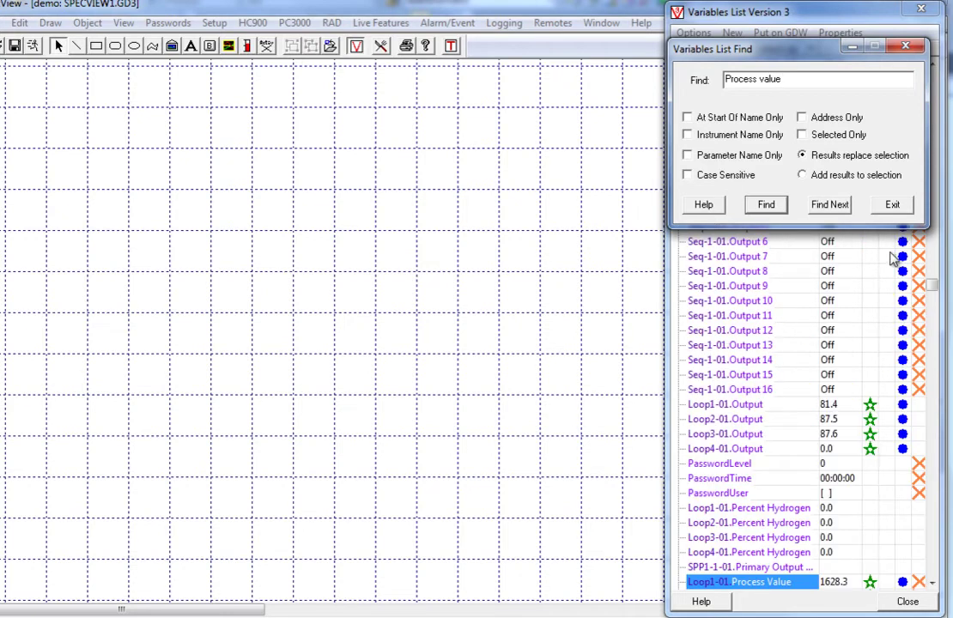
click(893, 204)
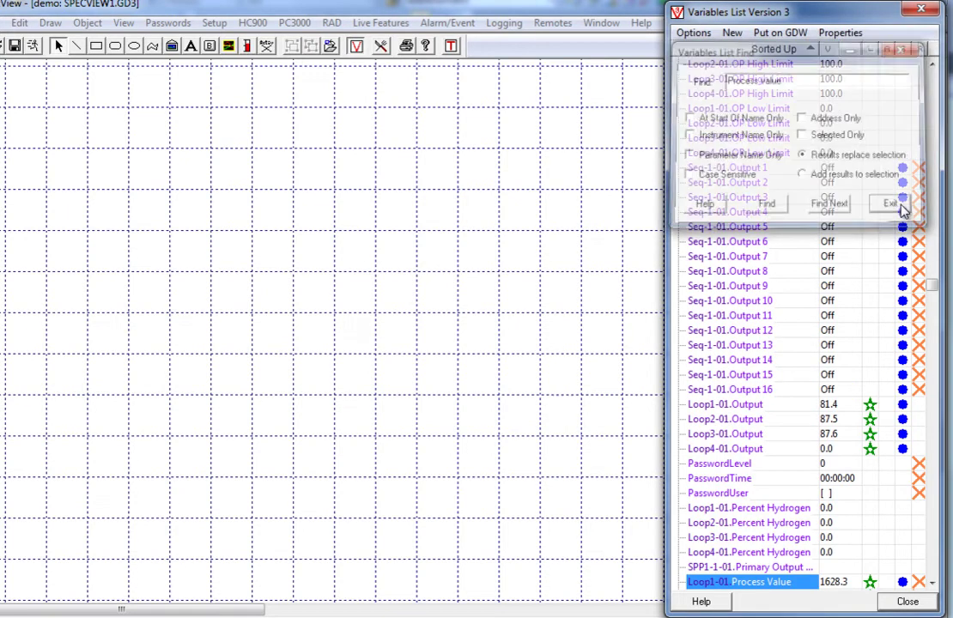
click(933, 494)
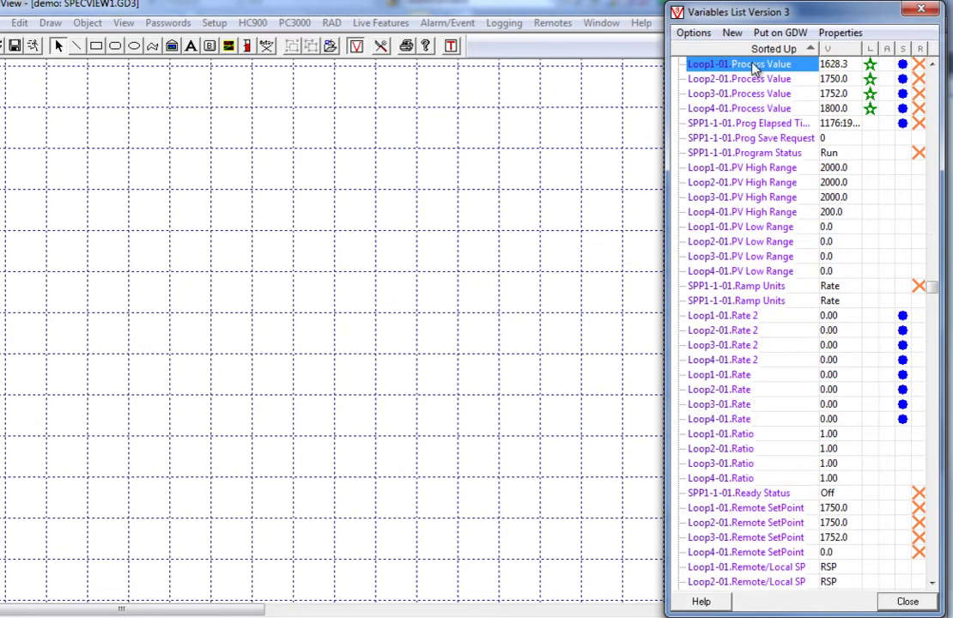
Place Loop1-01's Process Value on the drawing, and the Process Values of all four loops as a separate column
drag(755, 69, 526, 97)
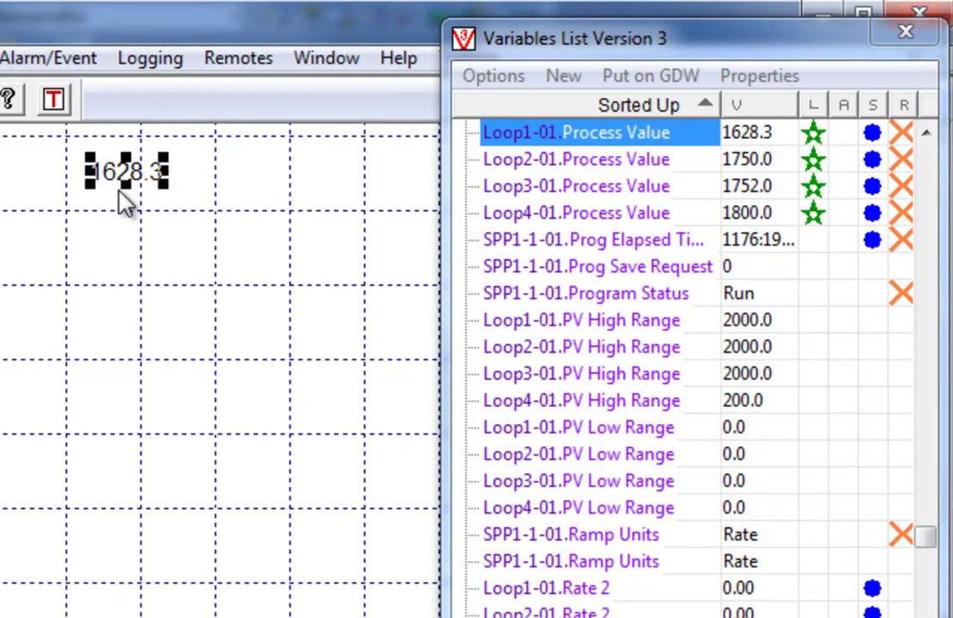
shift+click(619, 215)
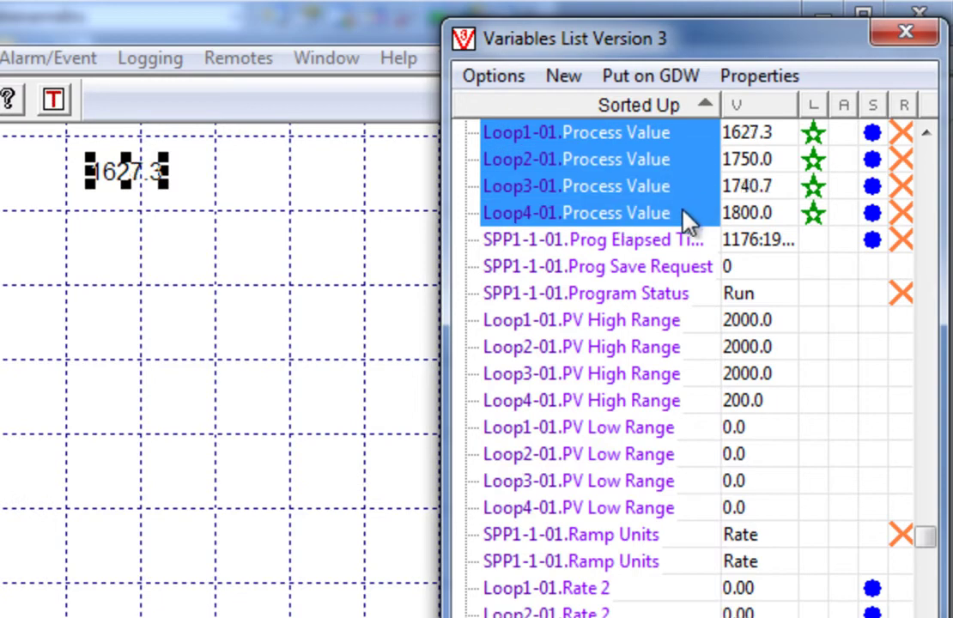
drag(681, 182, 124, 276)
click(181, 348)
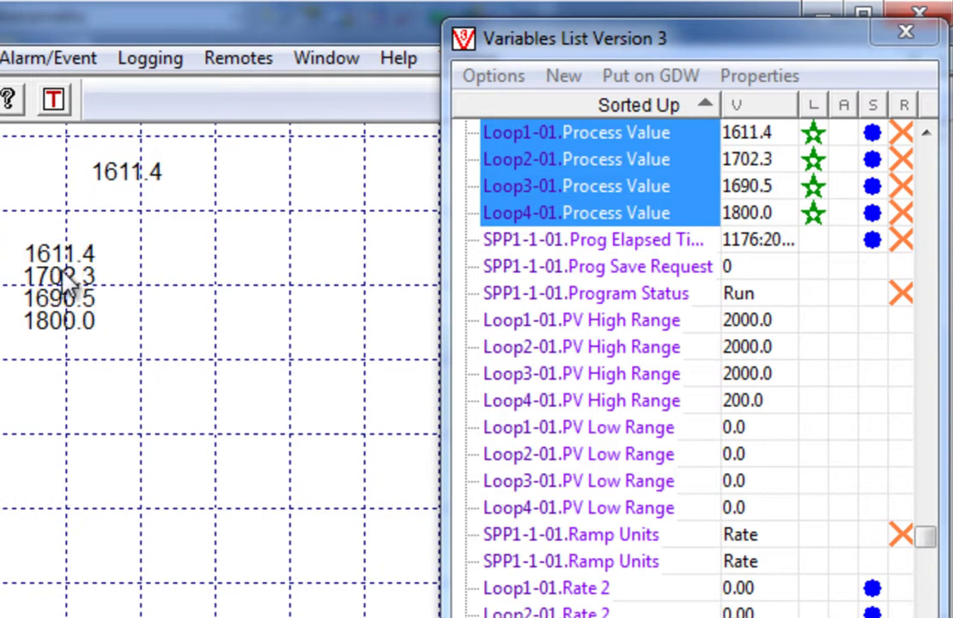
Stretch the column of four Process Values vertically to widen its row spacing, and move it further left on the drawing
click(86, 322)
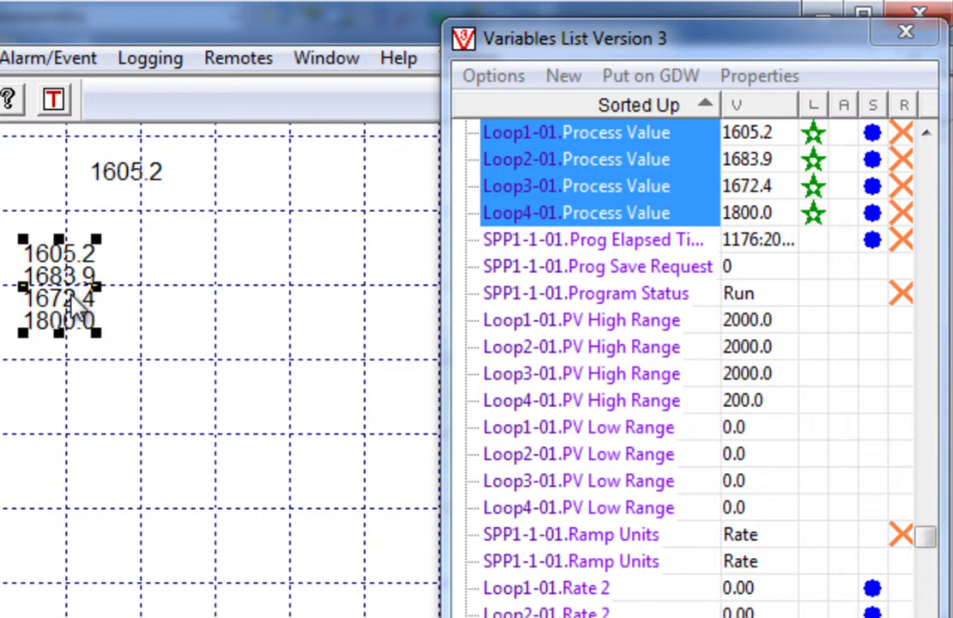
right_click(73, 296)
click(131, 346)
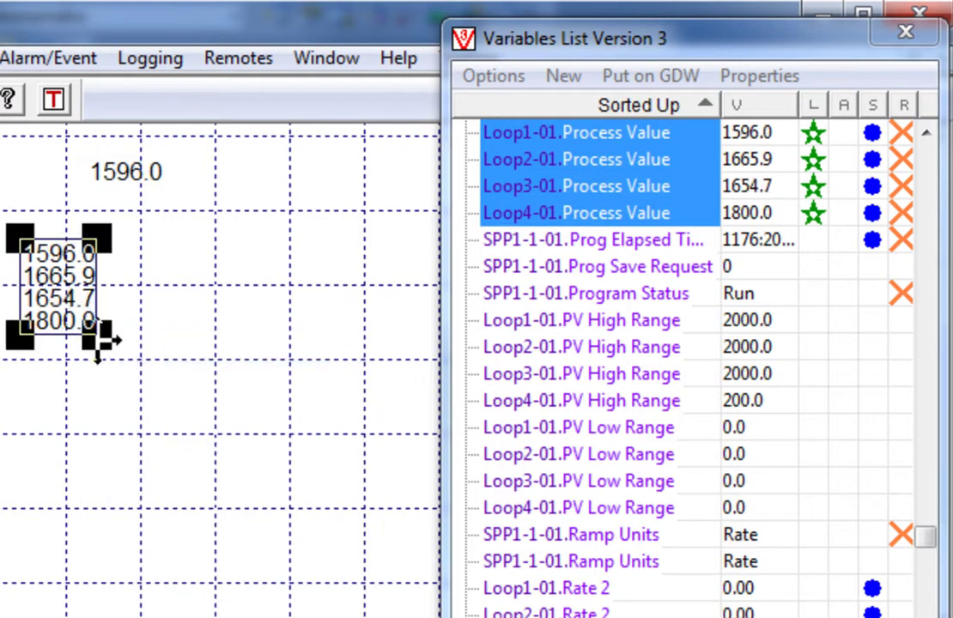
drag(102, 369, 103, 481)
drag(74, 351, 0, 377)
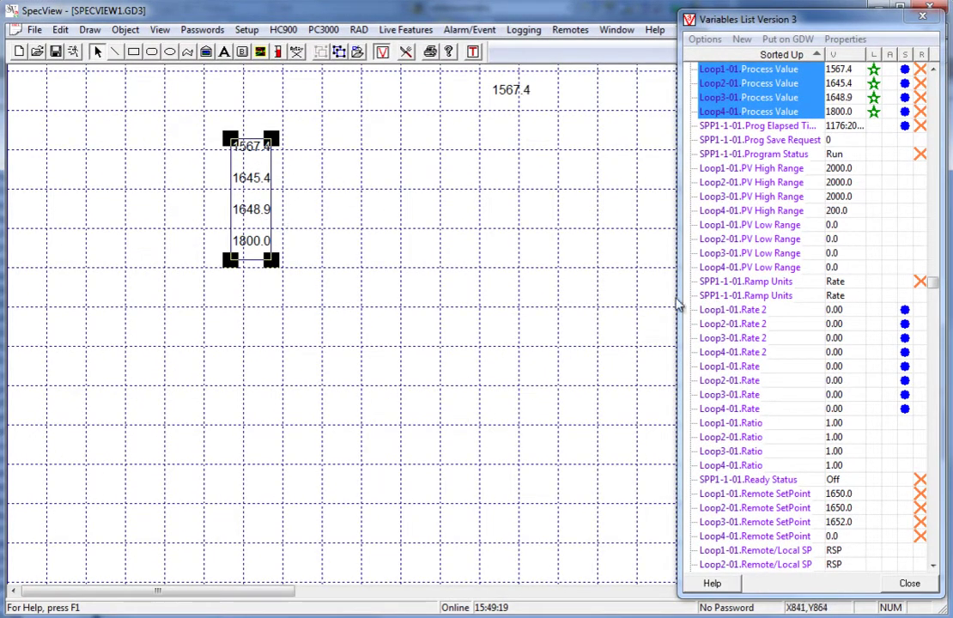
Place the four loops' Rate 2 and Rate values as two columns beside the spaced Process Values
click(760, 314)
shift+click(762, 347)
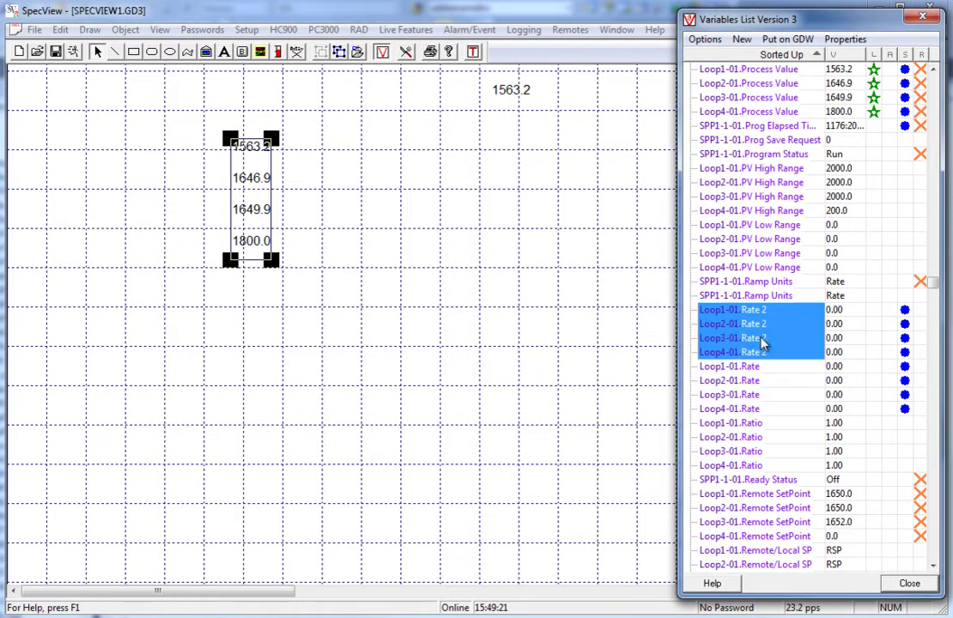
drag(762, 339, 315, 154)
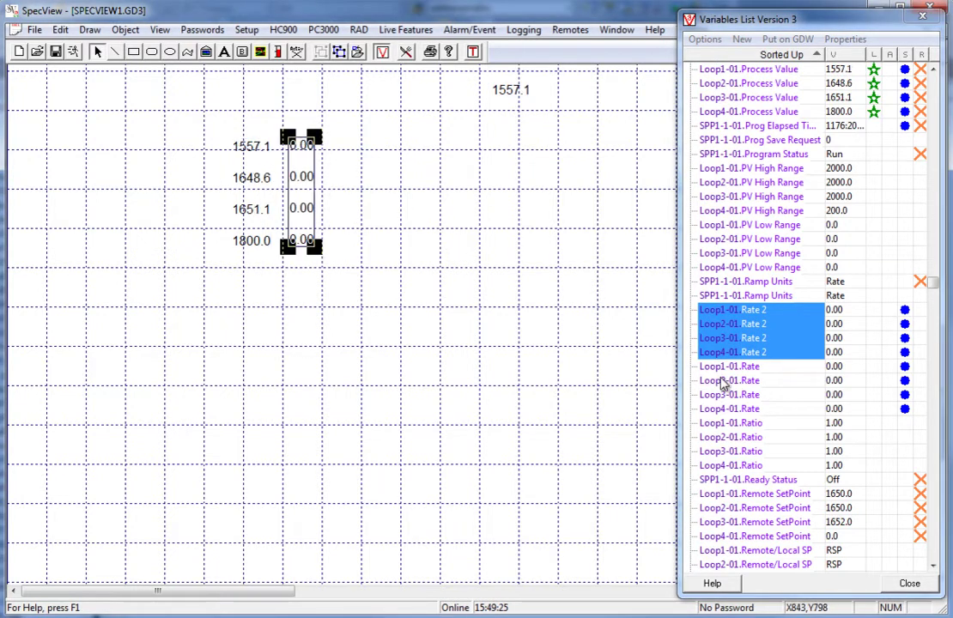
click(750, 373)
shift+click(754, 410)
drag(754, 411, 358, 187)
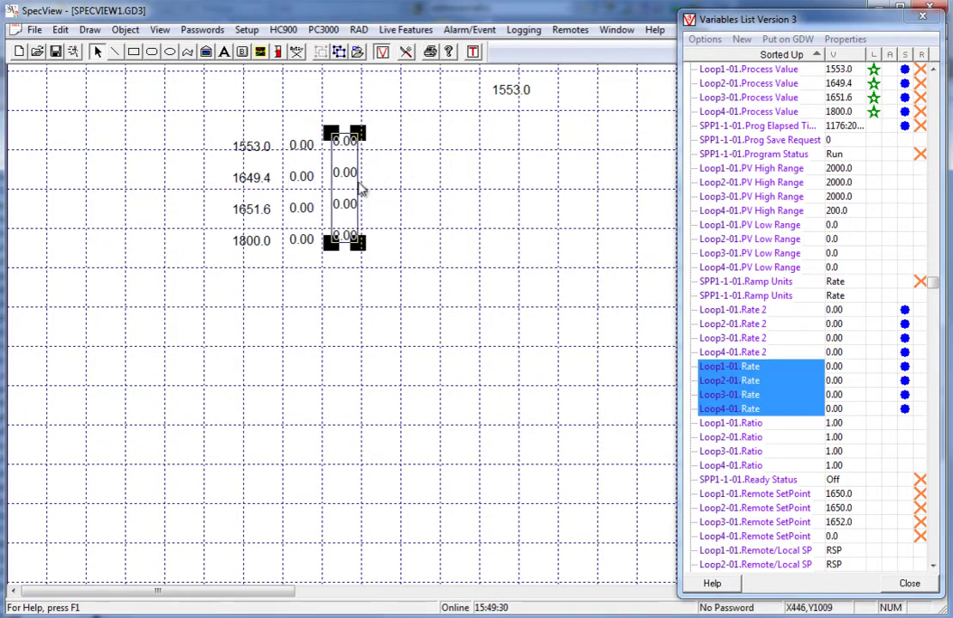
click(430, 162)
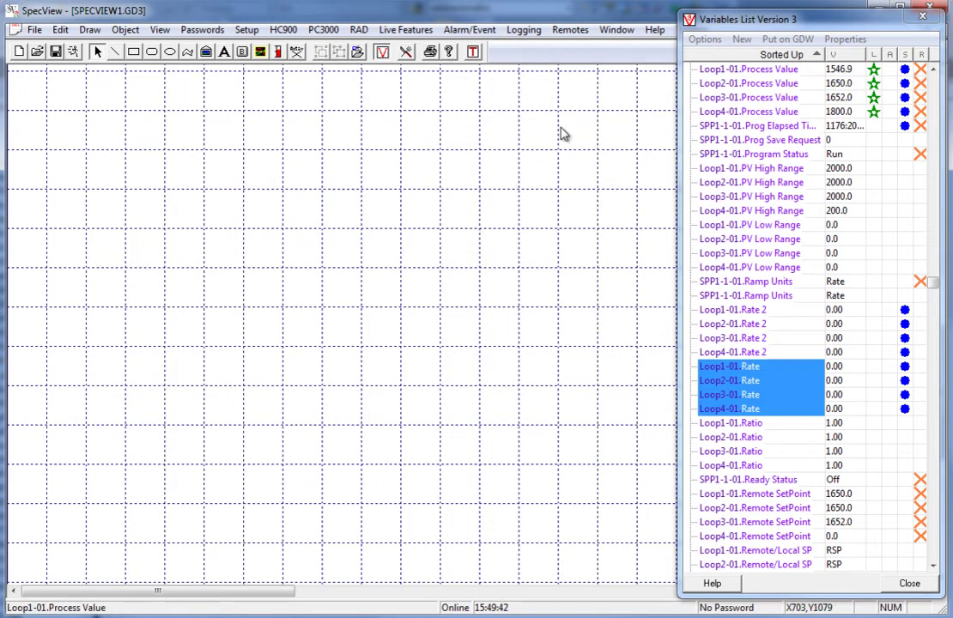
Turn off the flat list and collapse the Loop1-01, Loop2-01, Loop3-01 and Loop4-01 groups
click(704, 39)
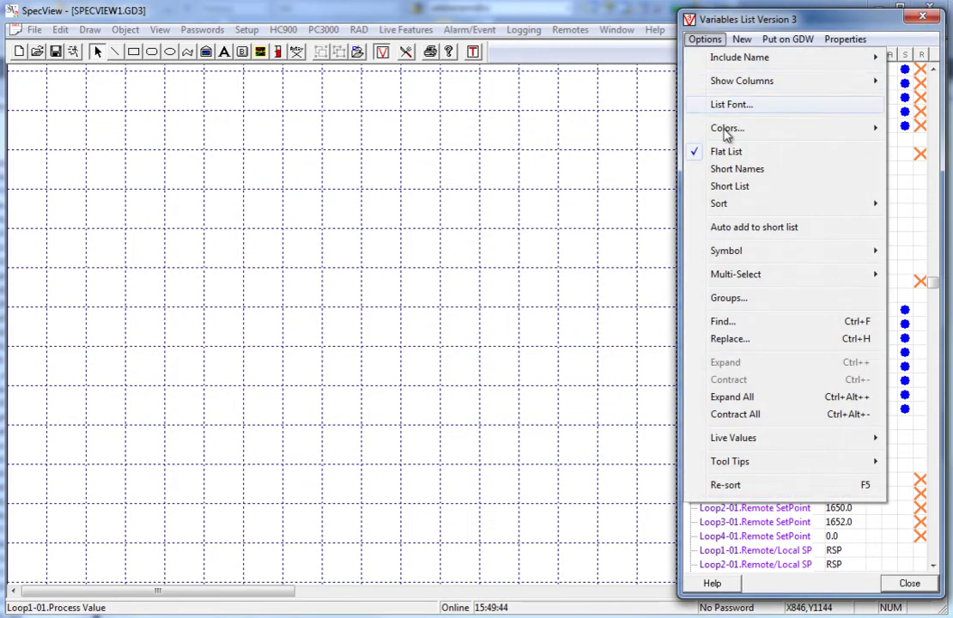
click(726, 153)
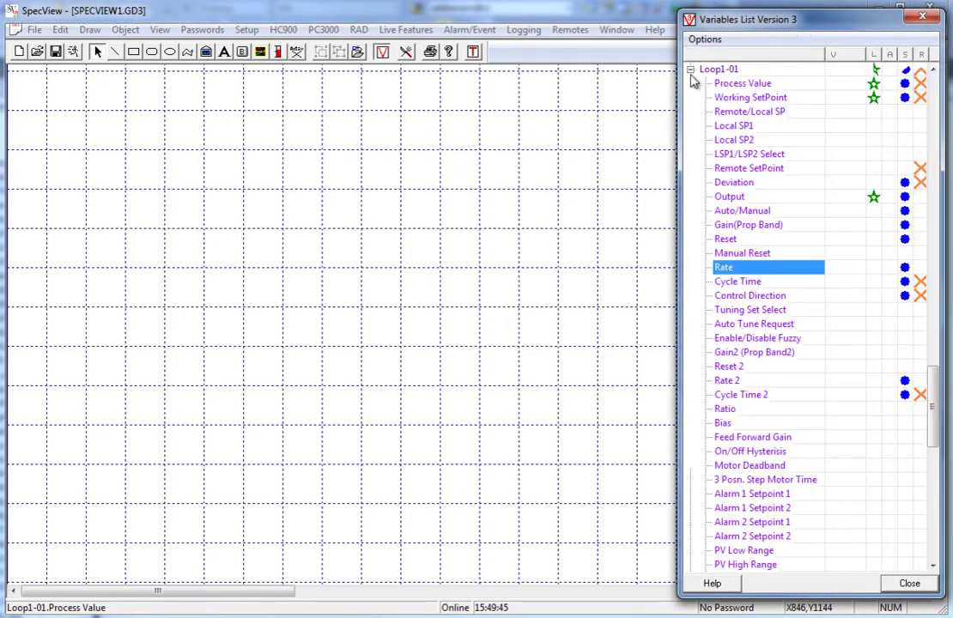
scroll(694, 79, up, 7)
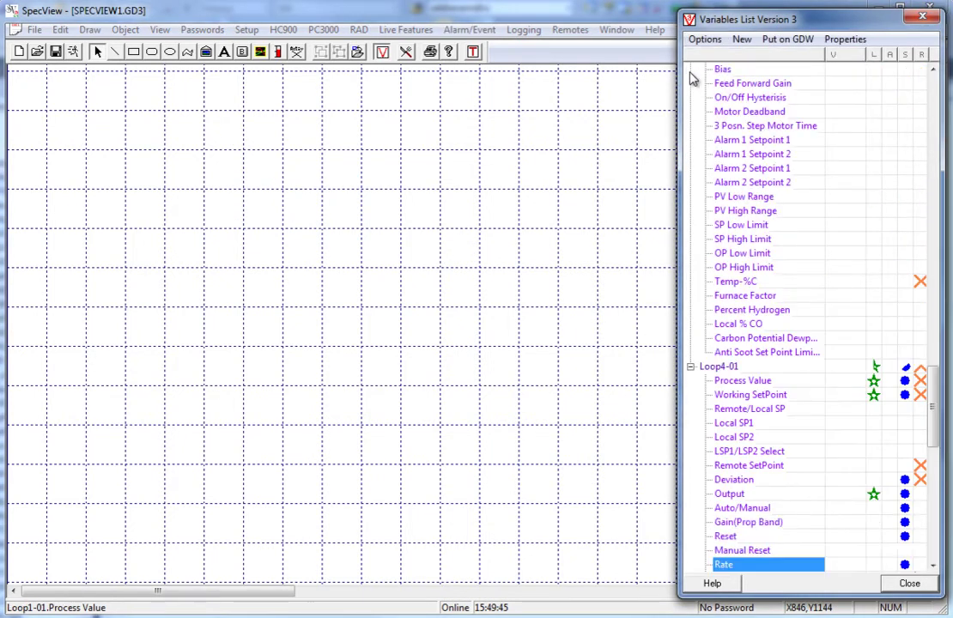
click(691, 367)
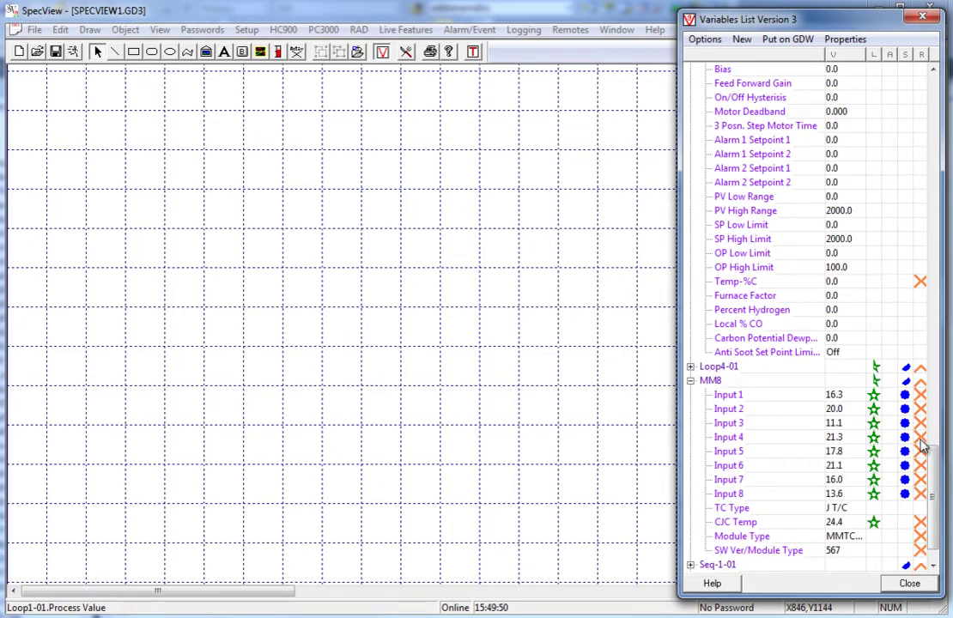
drag(932, 472, 932, 391)
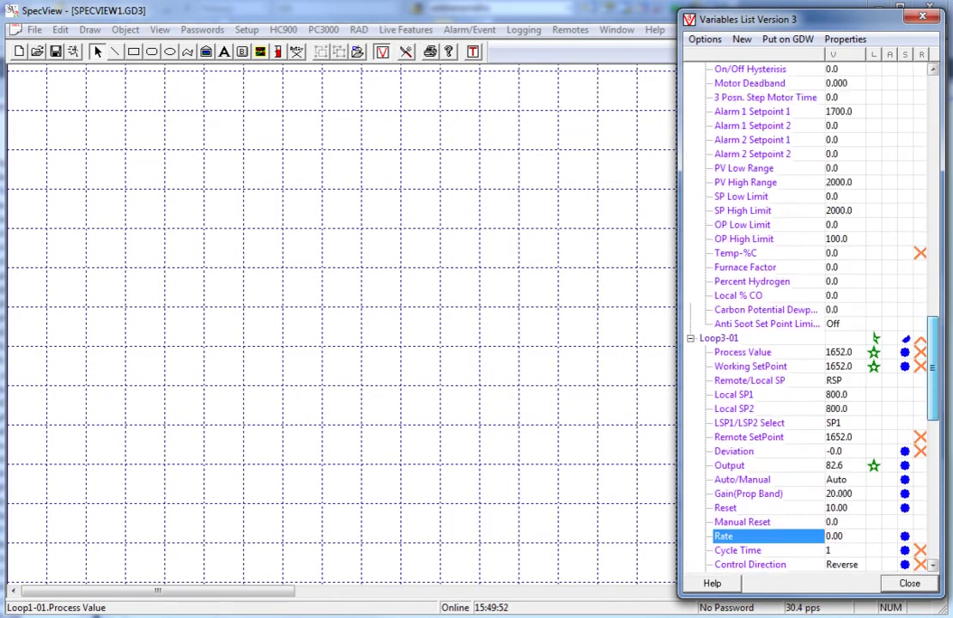
click(691, 339)
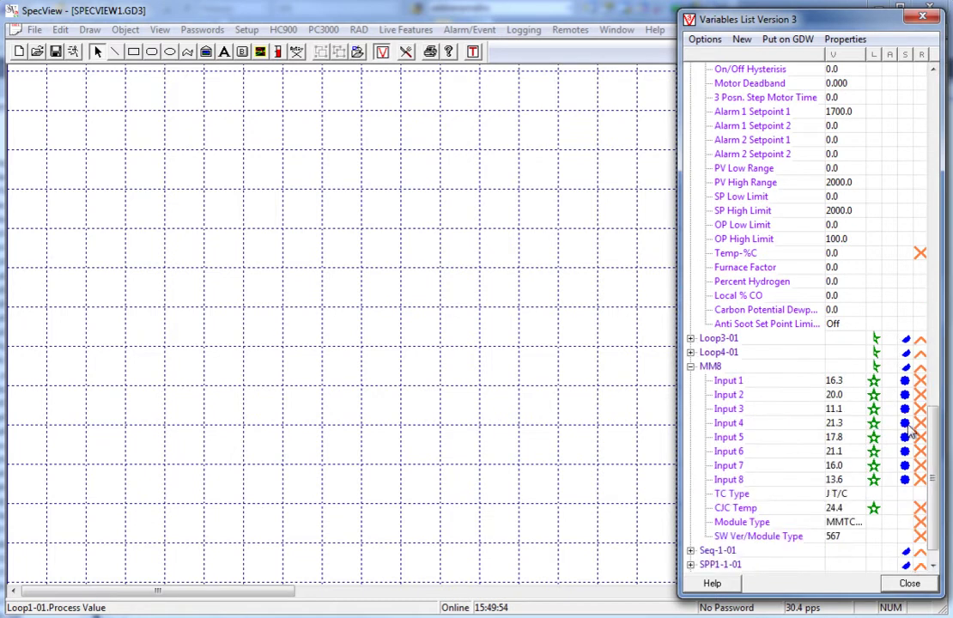
drag(942, 433, 933, 365)
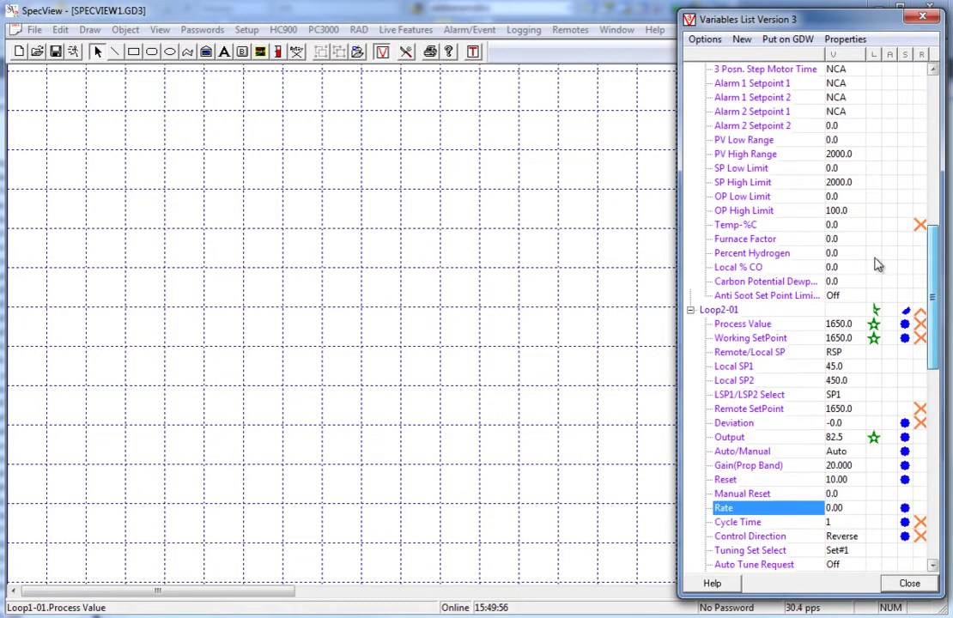
click(690, 311)
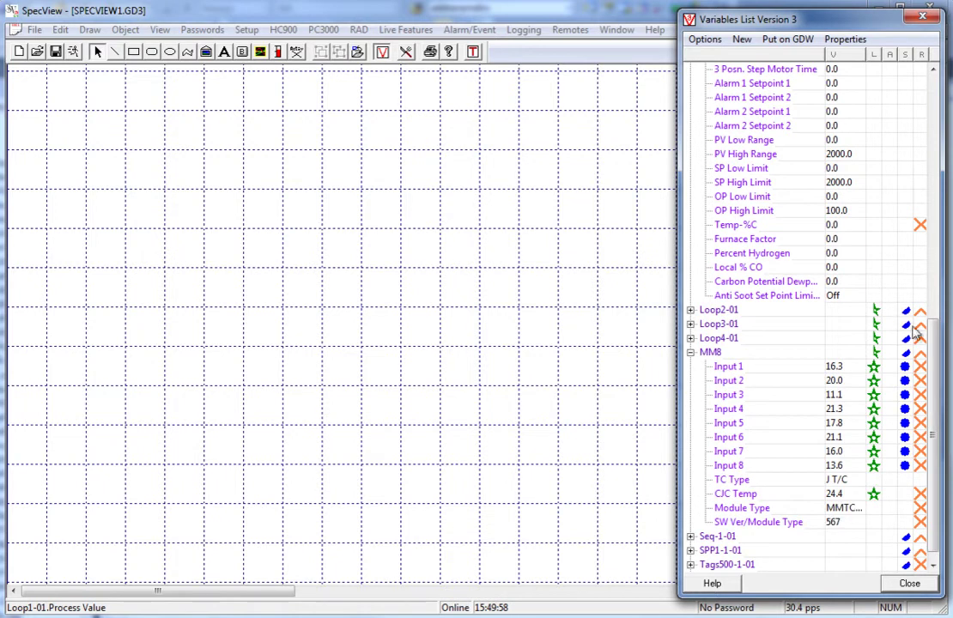
drag(931, 332, 944, 77)
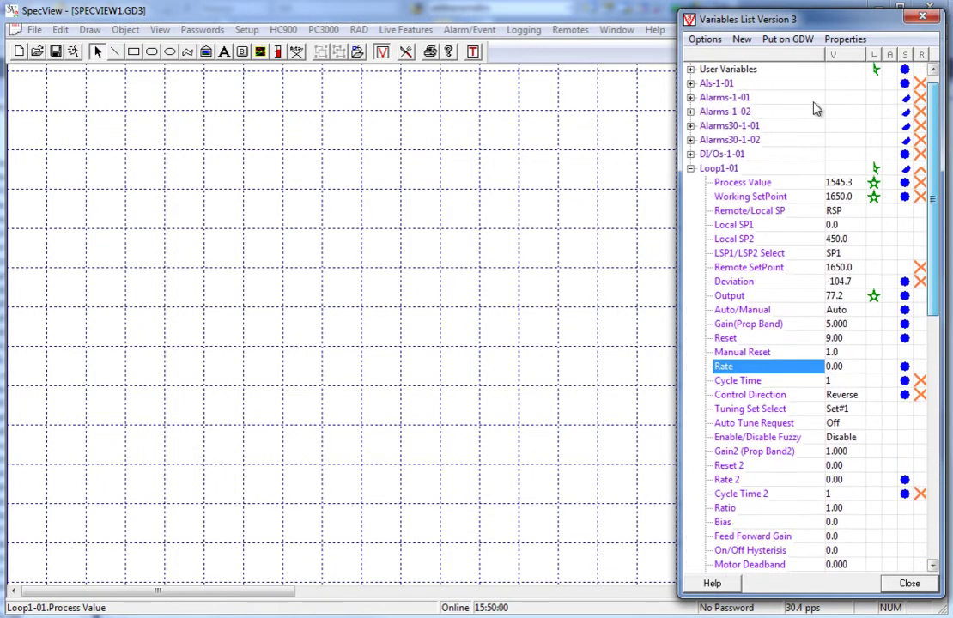
click(690, 182)
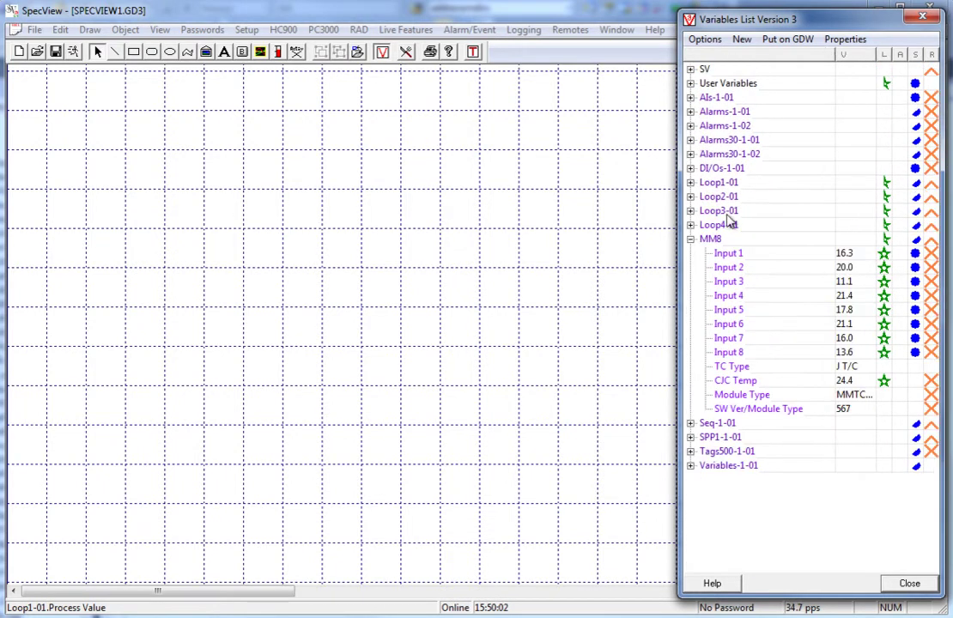
Look at the find-and-replace options available for the variable list, without replacing anything
click(705, 39)
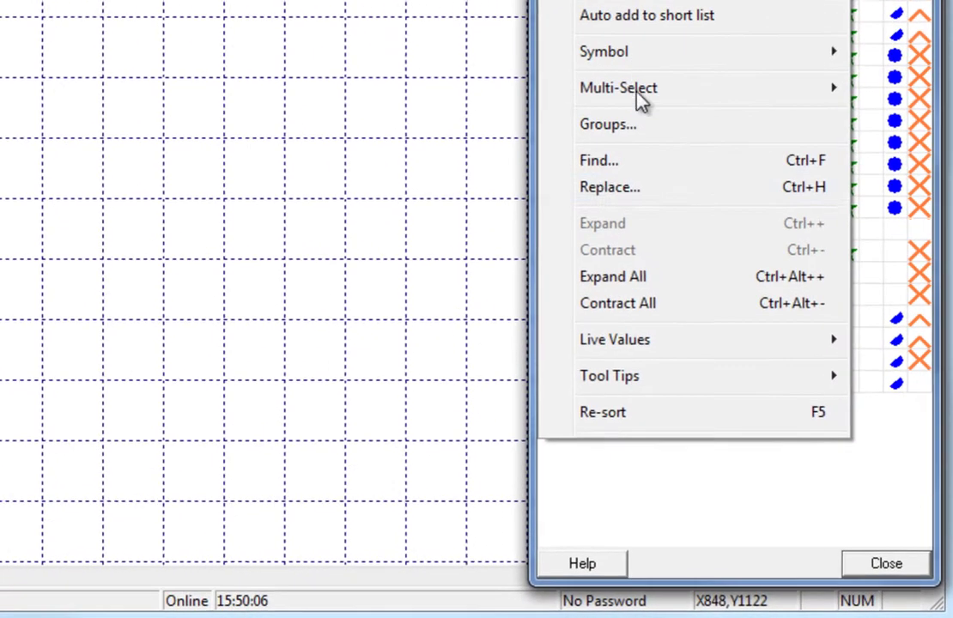
click(715, 298)
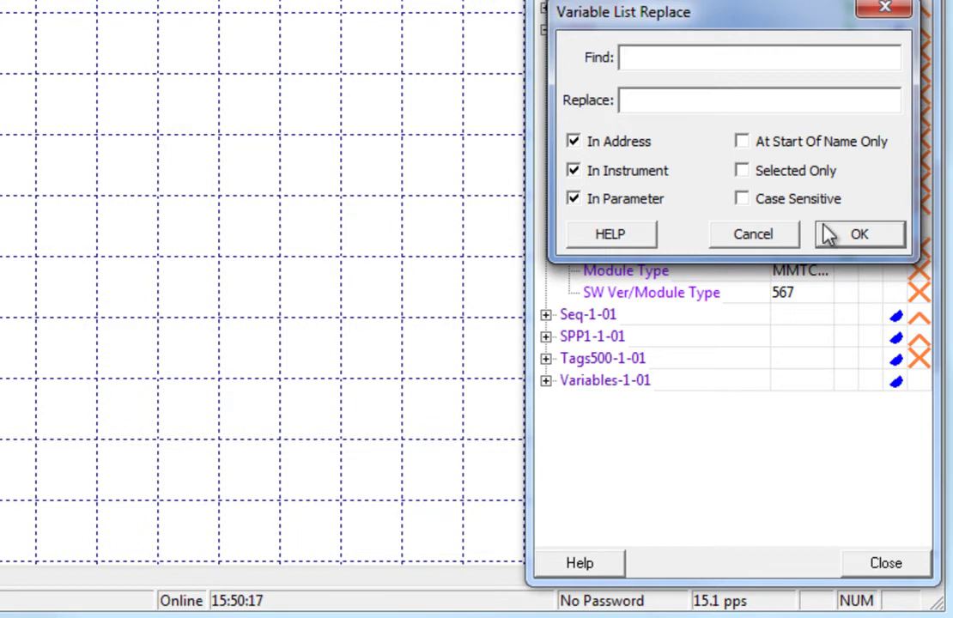
click(721, 237)
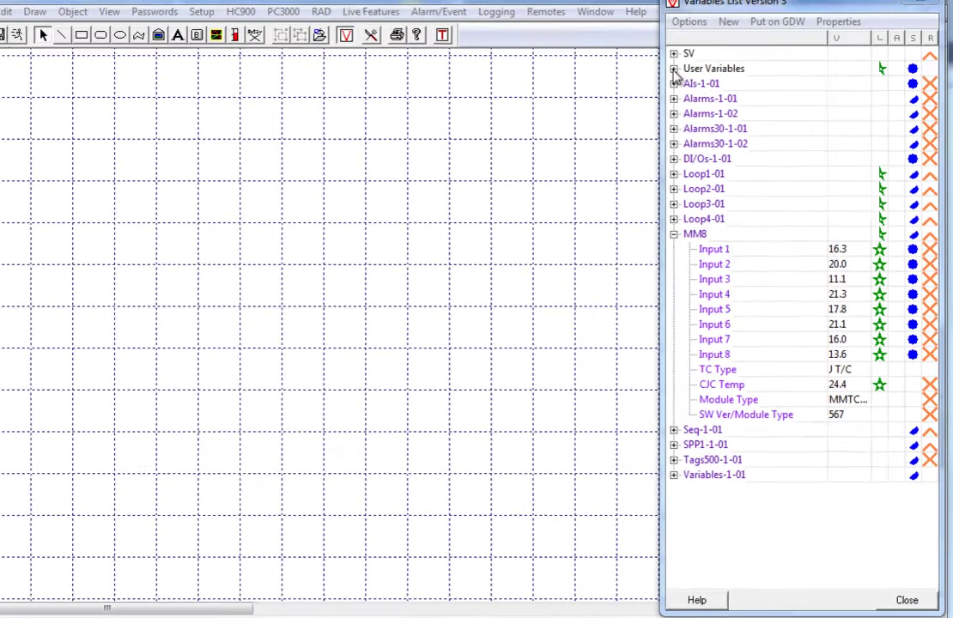
Expand the Countup user variables and raise Countup1's value by one increment
click(678, 79)
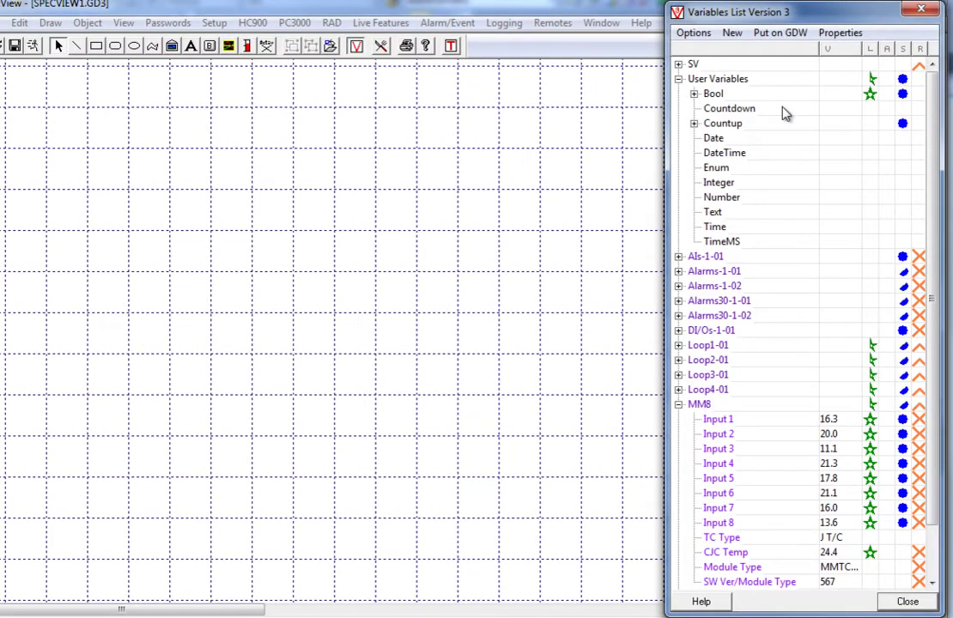
click(694, 124)
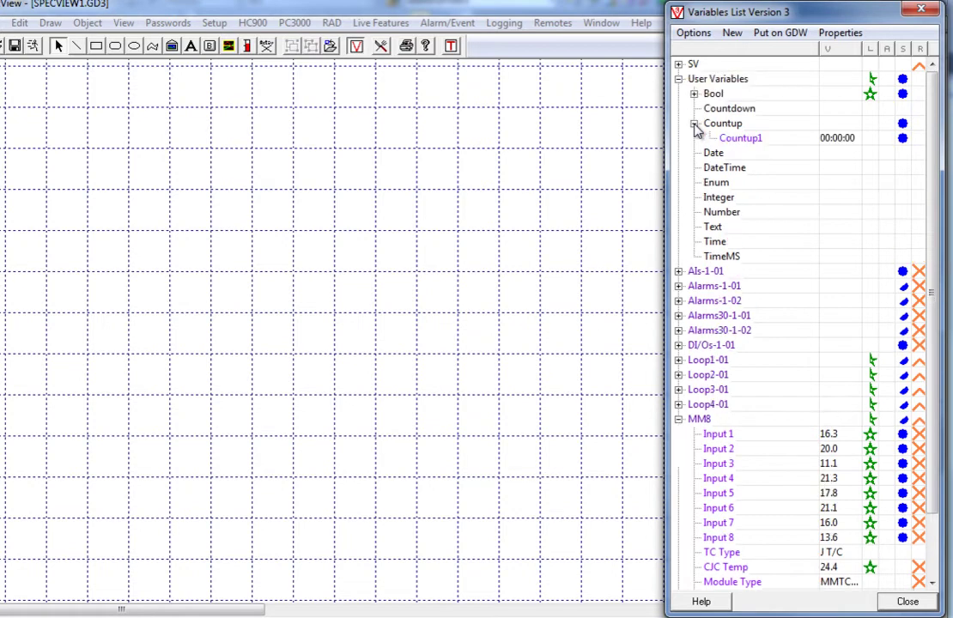
click(846, 144)
double_click(846, 143)
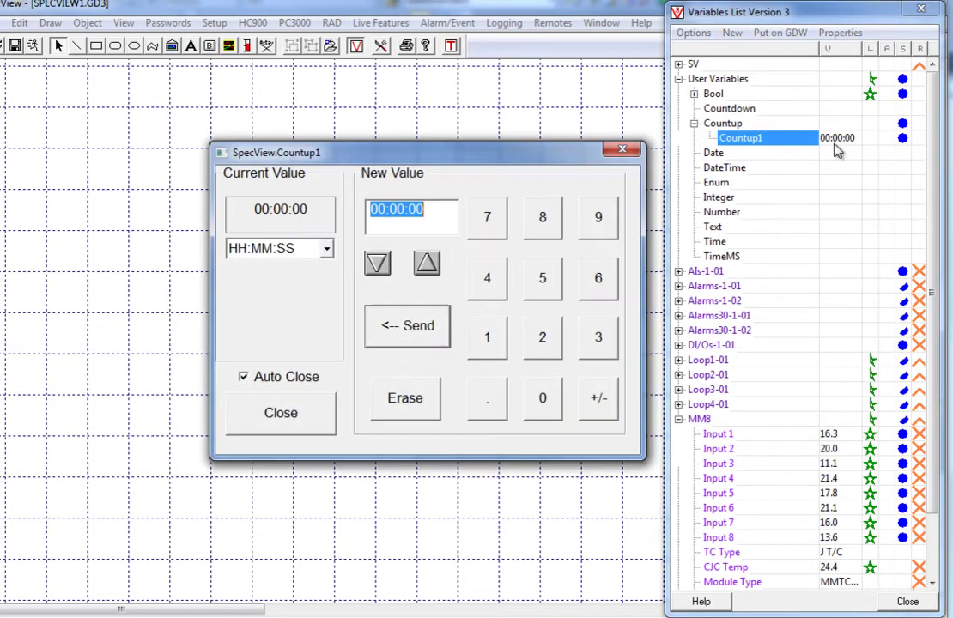
click(427, 264)
click(326, 407)
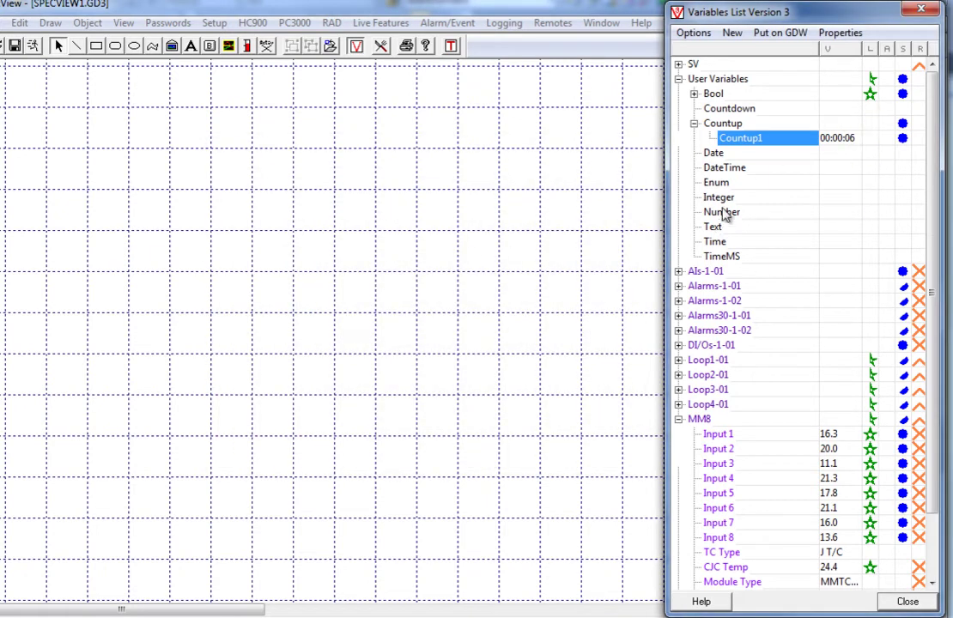
Select the Enum user variable type and review which kinds of new variables and instruments can be created
click(718, 183)
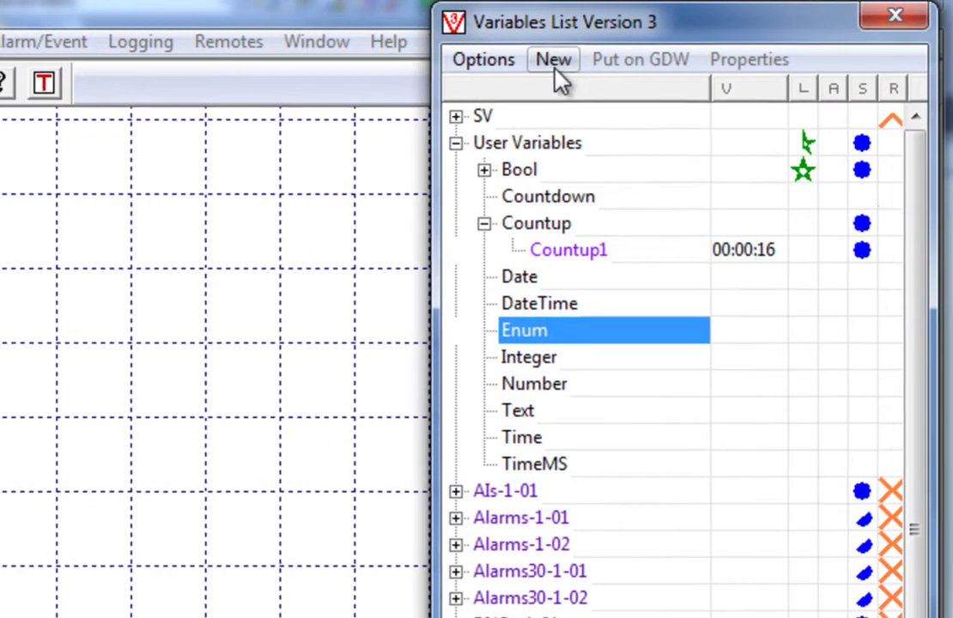
click(733, 33)
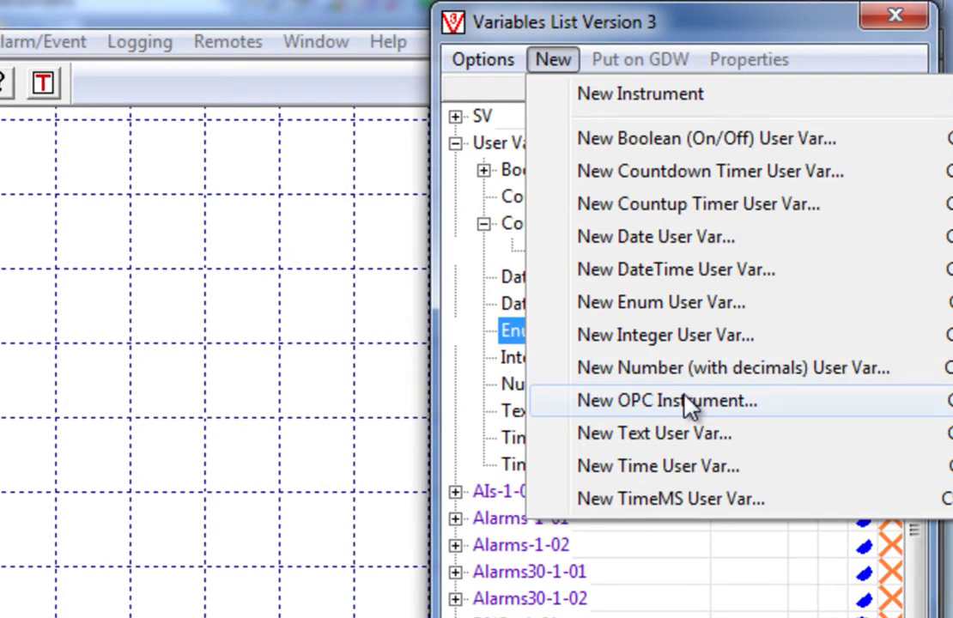
click(726, 36)
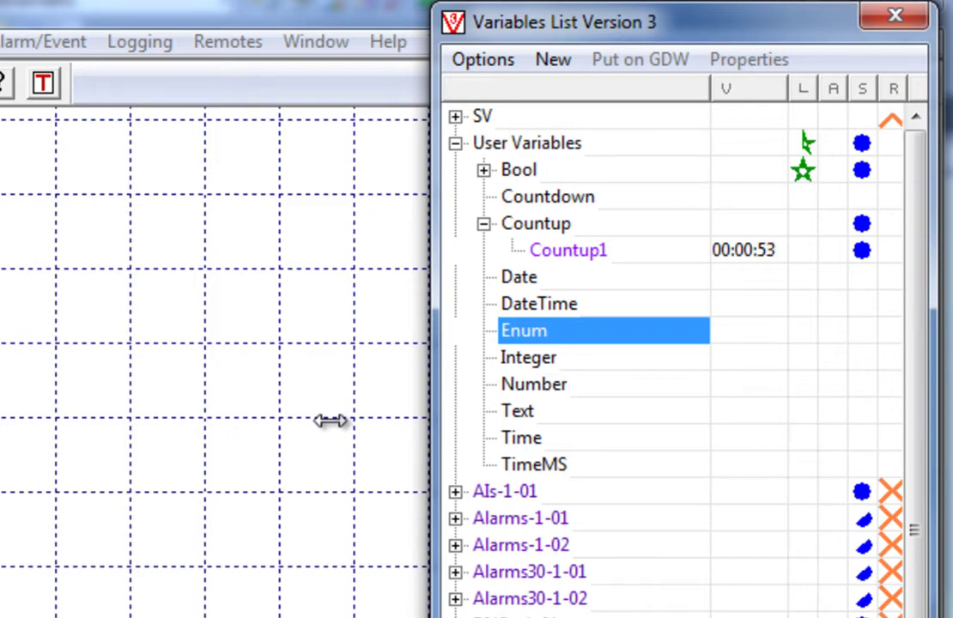
Create a value-based event in the Strategy Controller with MM8 Input 4 as the value to watch
click(568, 250)
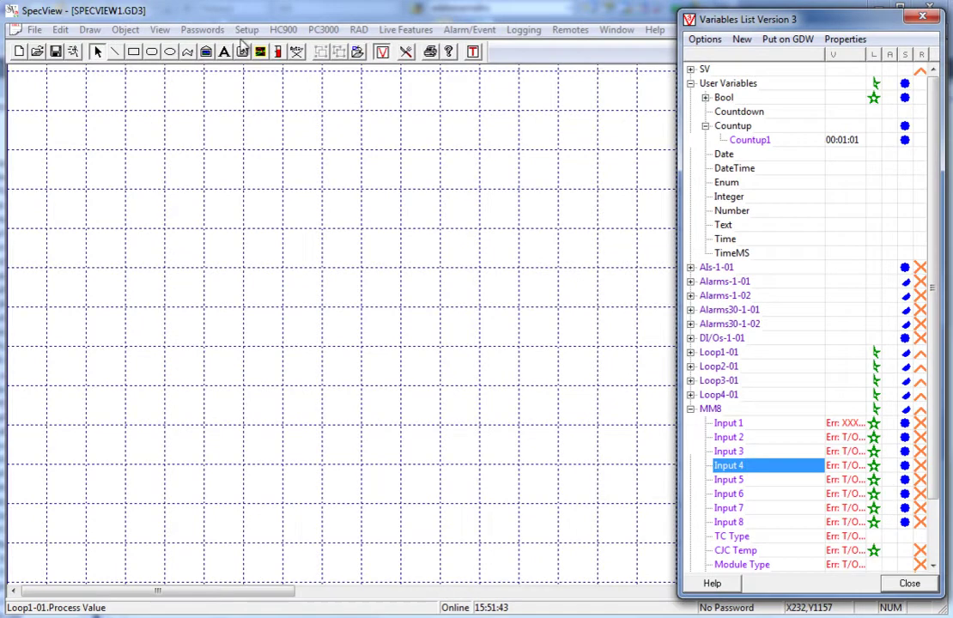
click(247, 29)
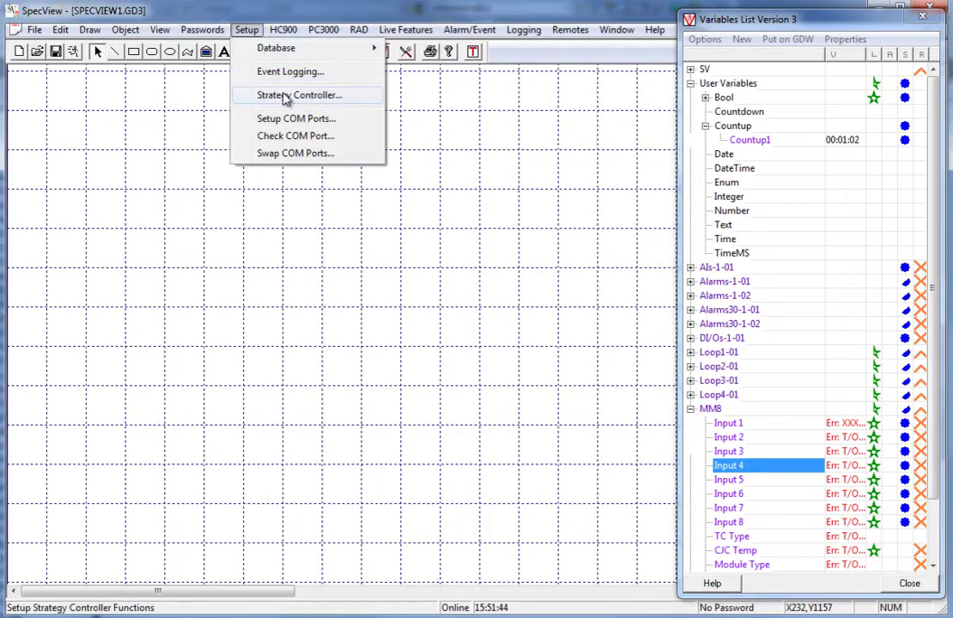
click(283, 157)
click(310, 410)
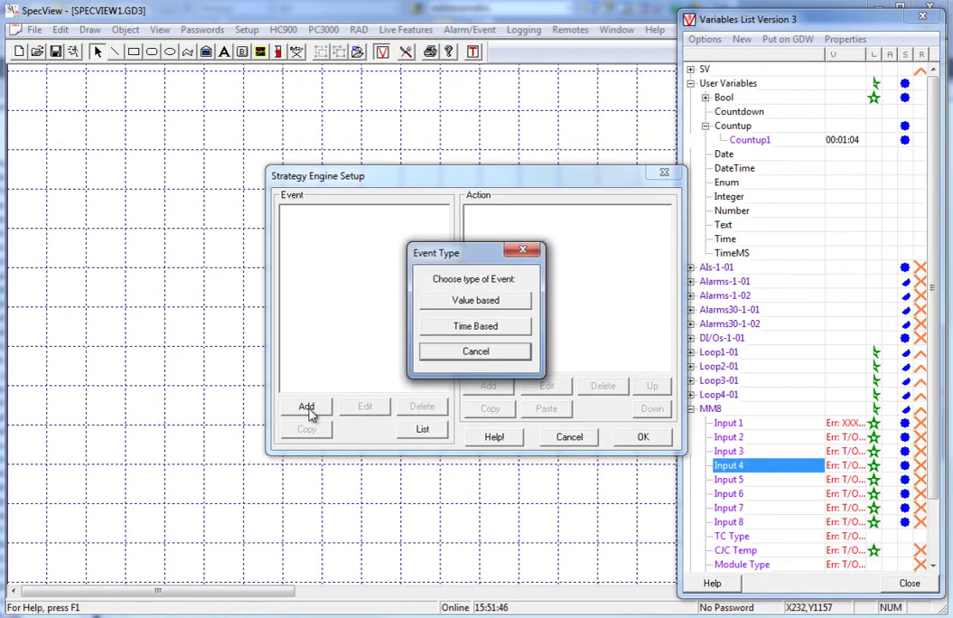
click(470, 303)
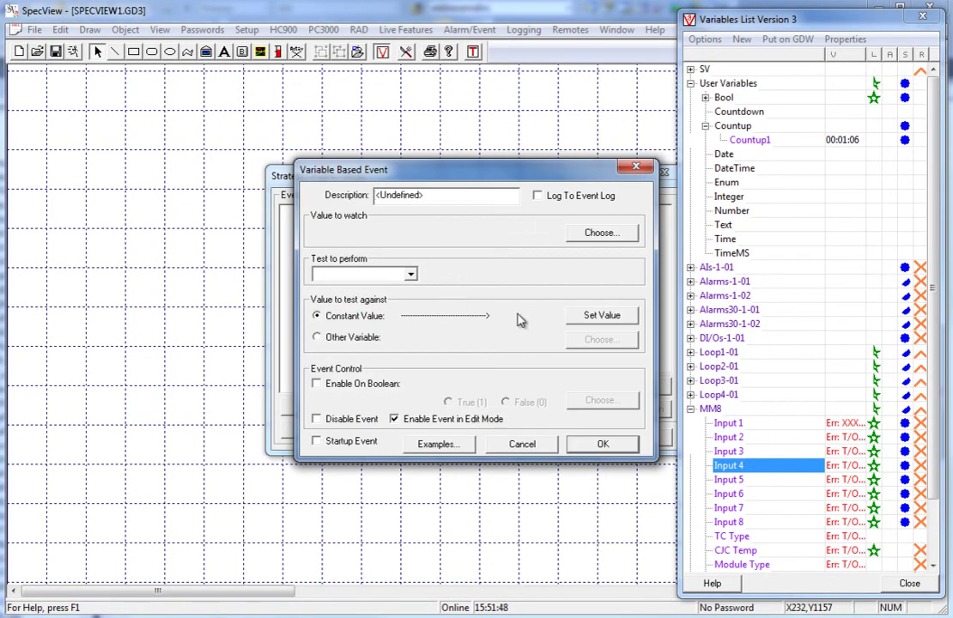
drag(740, 468, 352, 215)
Set the event's test to > (Greater Than) against a constant value of 25
click(411, 274)
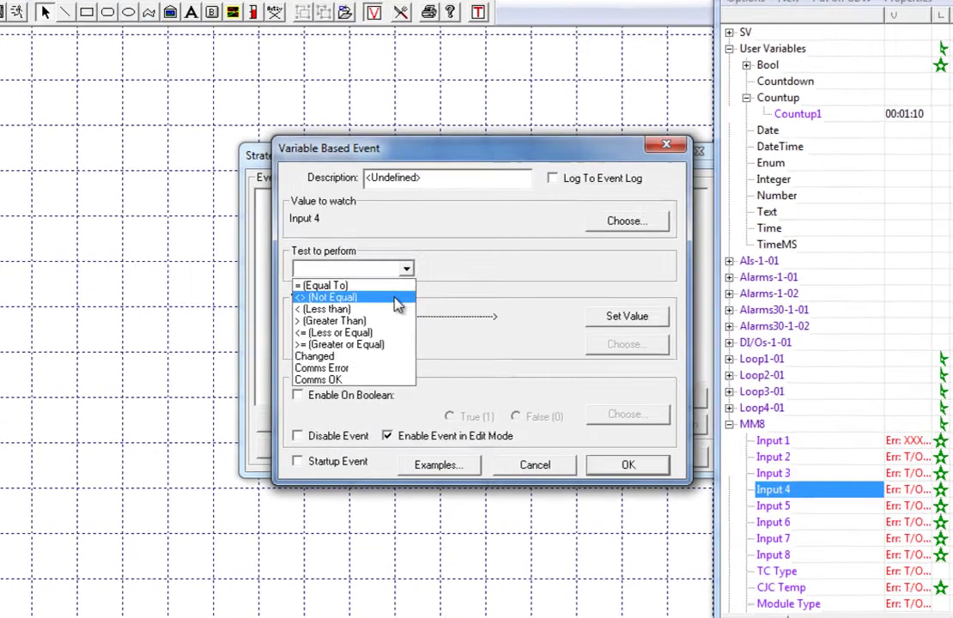
click(370, 326)
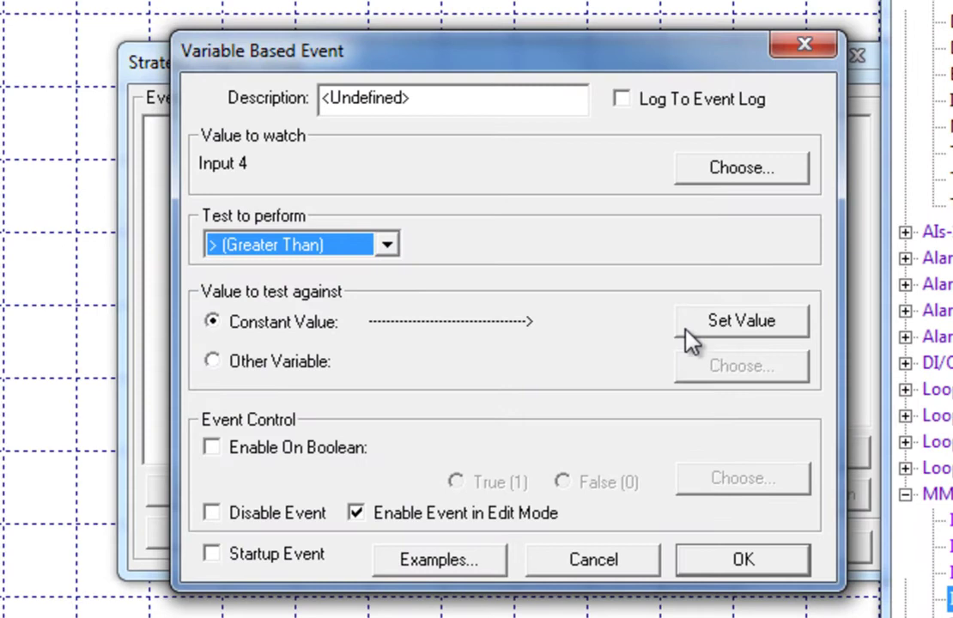
click(687, 329)
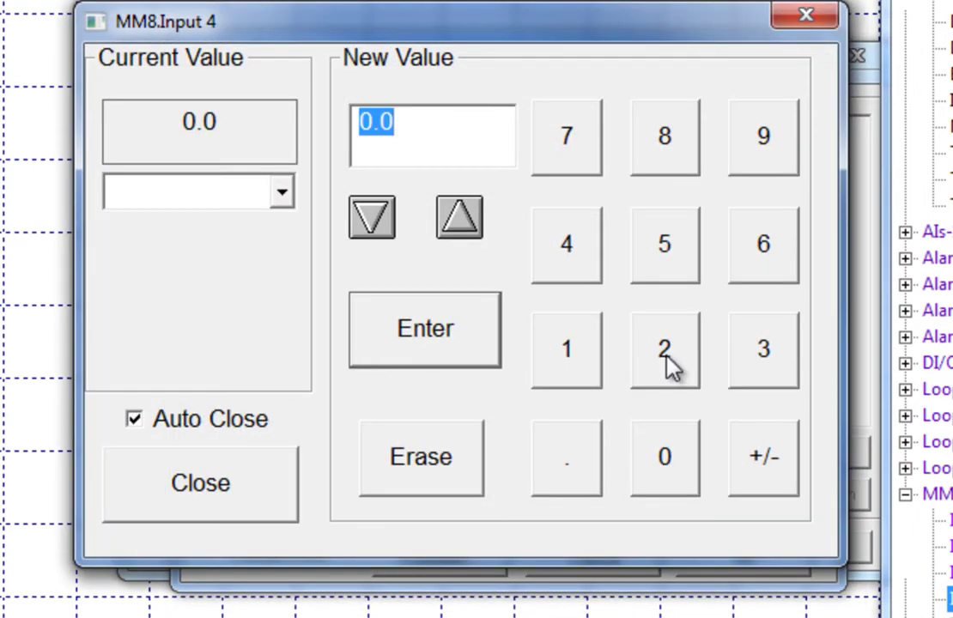
click(668, 362)
click(647, 265)
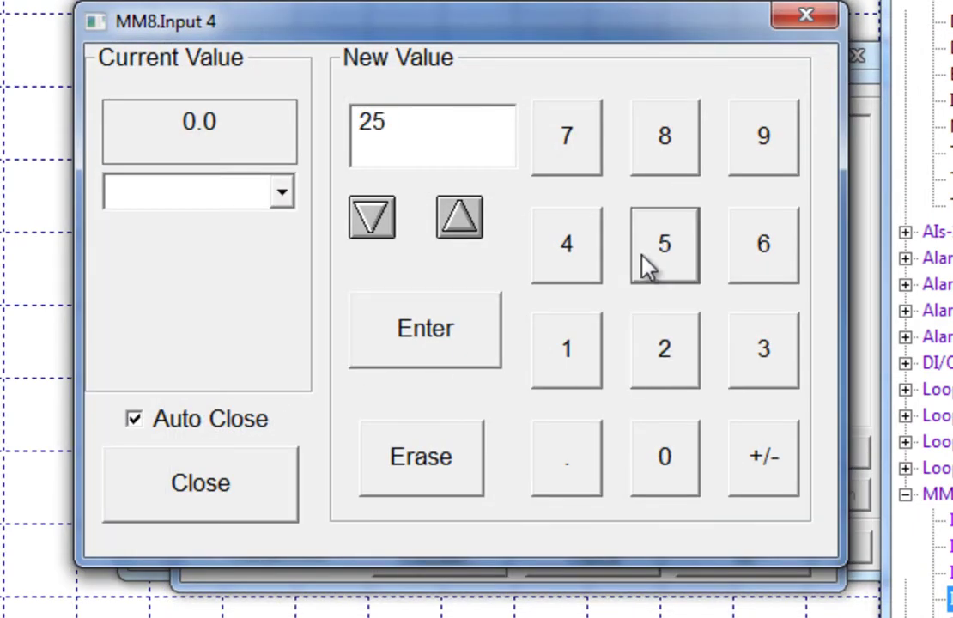
click(452, 341)
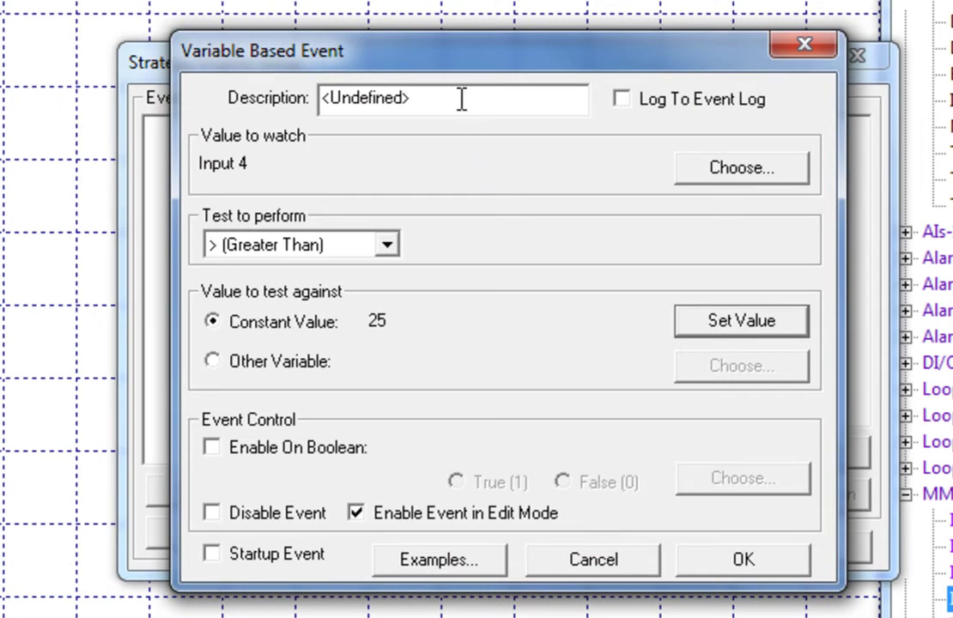
Describe the event as "> 25" and save it to the event list
drag(469, 103, 226, 95)
text(> 25)
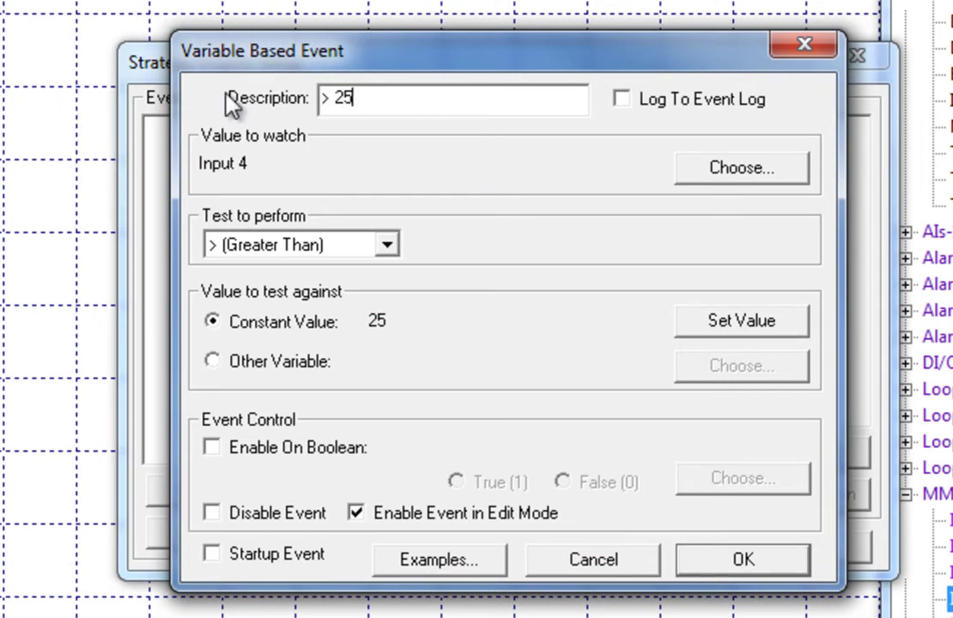
click(726, 567)
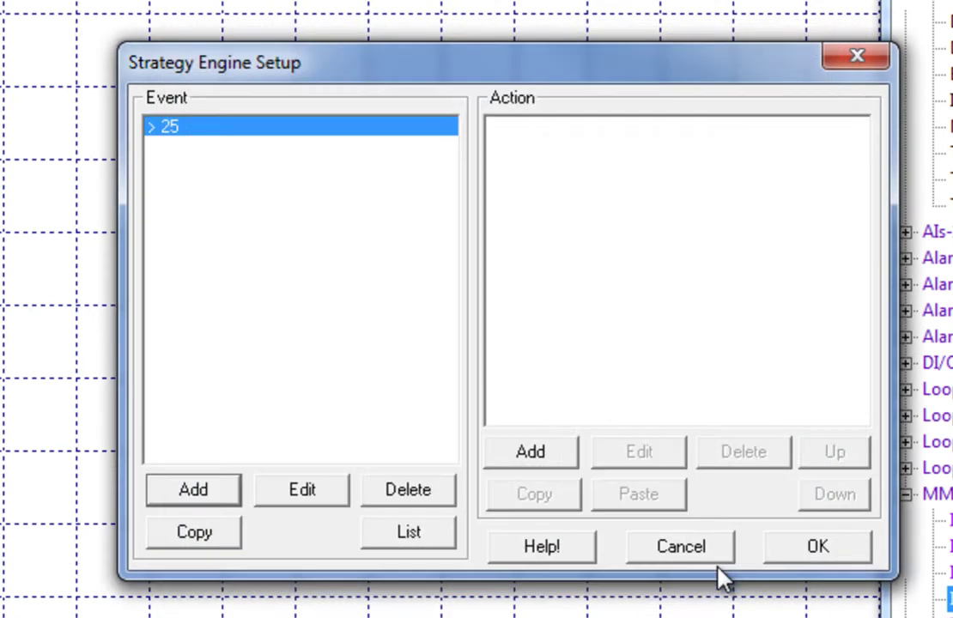
Start a new action for the > 25 event and choose Parameters: Download Specific Value as its type
click(541, 456)
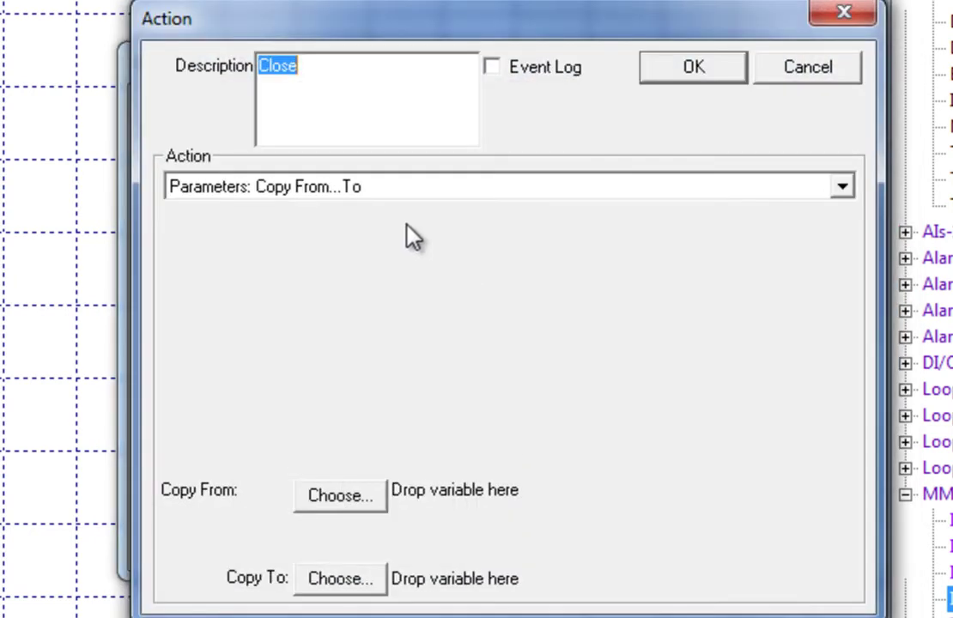
click(410, 196)
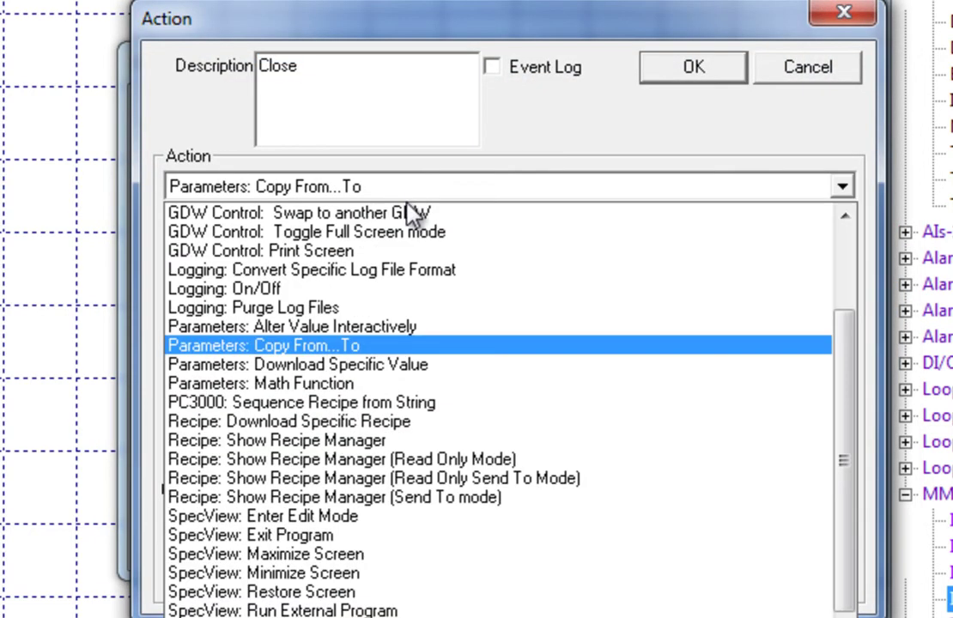
click(343, 424)
click(462, 195)
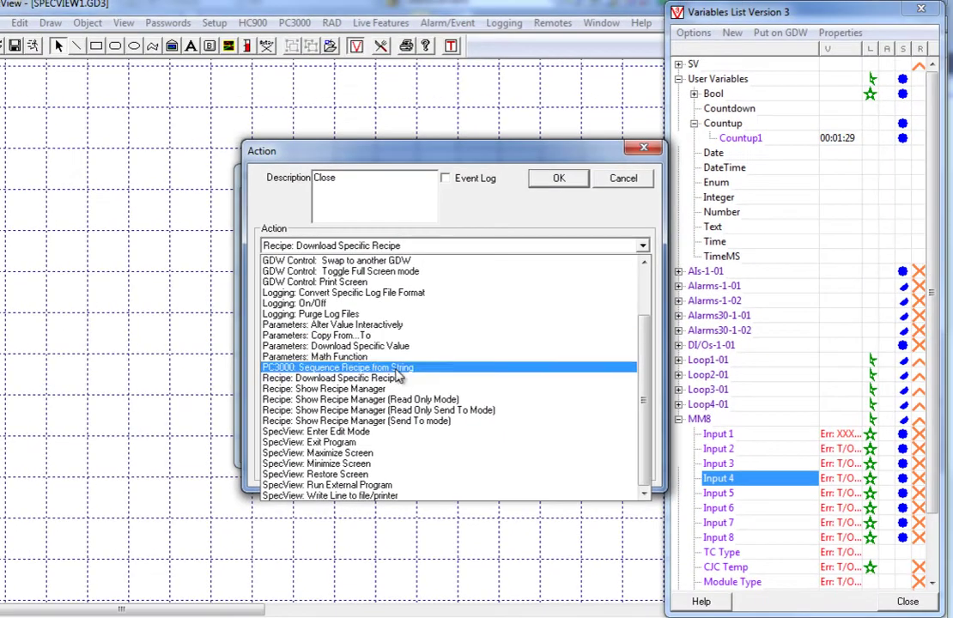
click(399, 346)
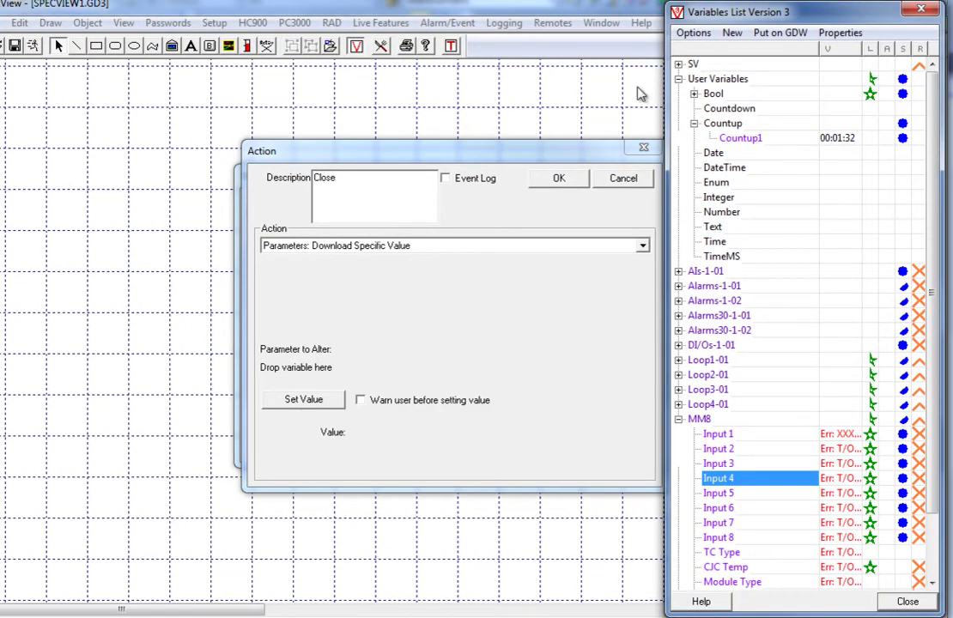
Create a new Boolean (On/Off) user variable named Over25
click(732, 33)
click(764, 77)
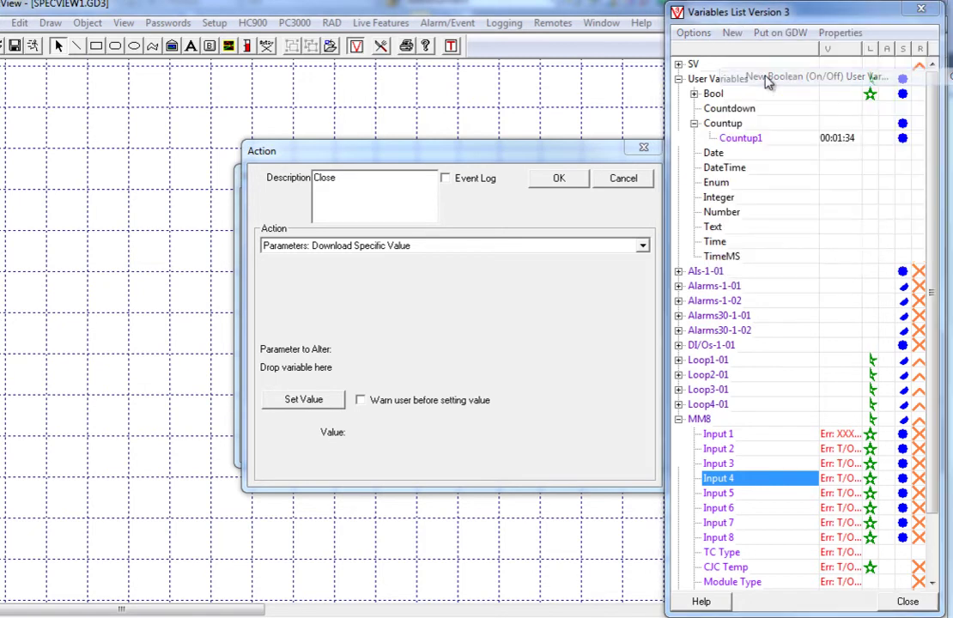
text(0)
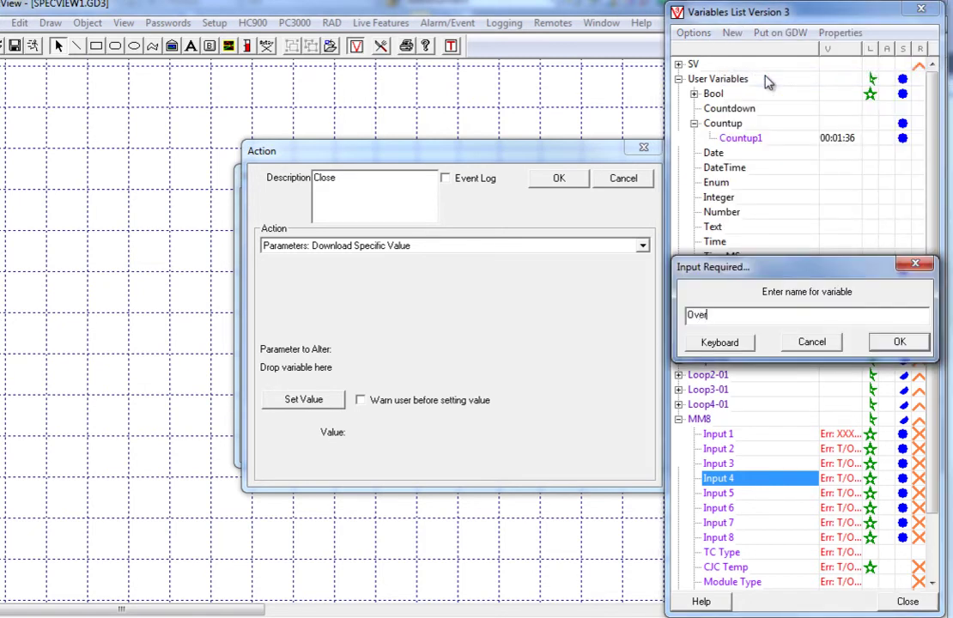
key(Return)
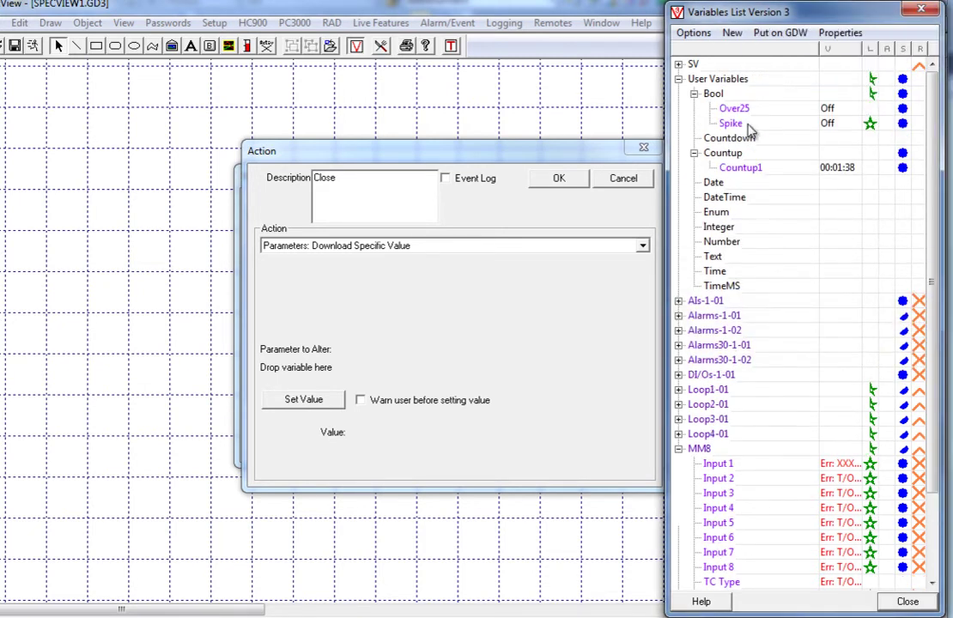
Make Over25 the parameter to alter with the value On, describe the action as "Set on" and save it
drag(735, 108, 356, 376)
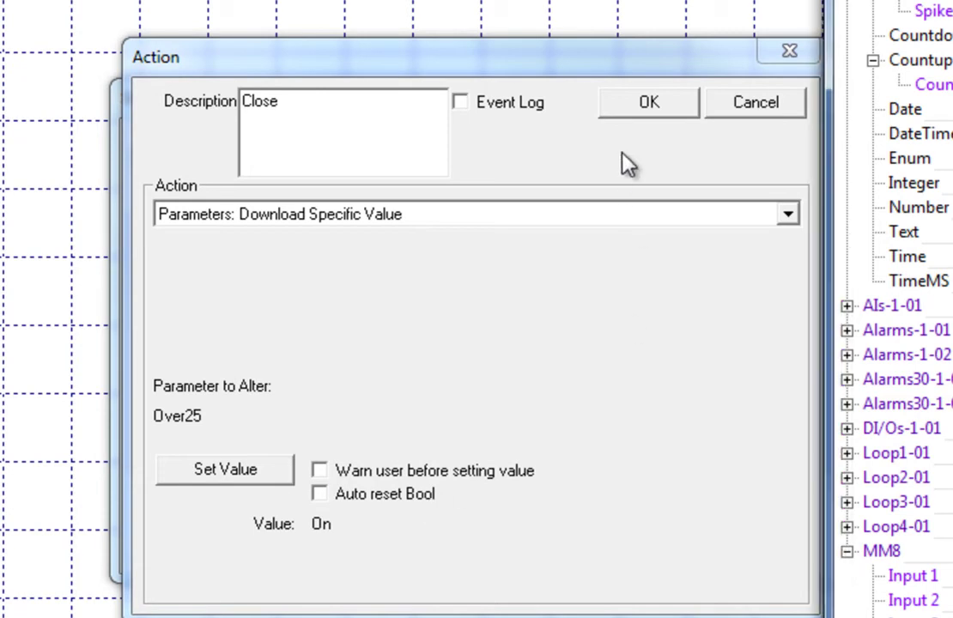
click(191, 100)
text(Set on)
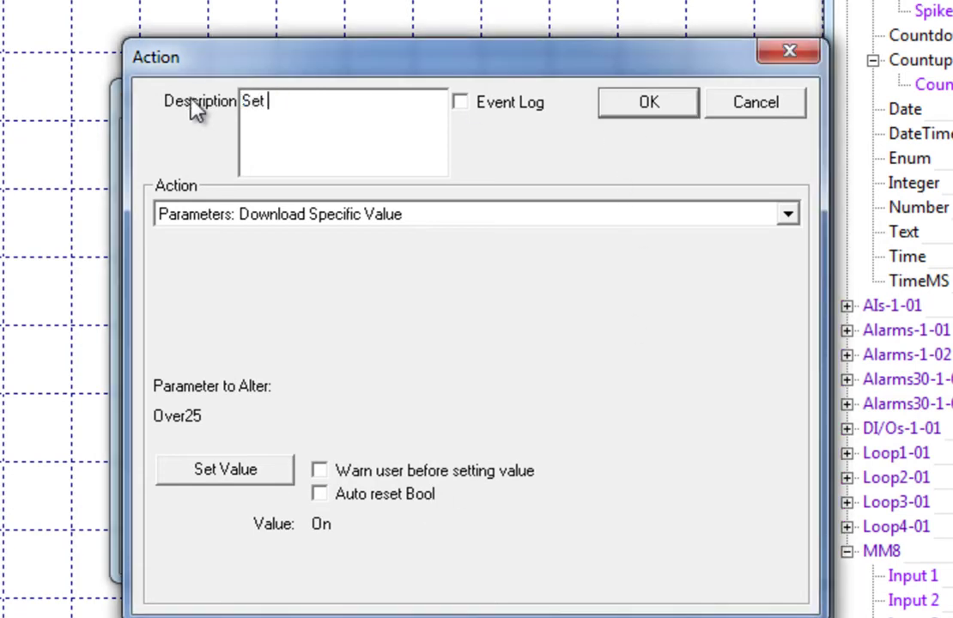
click(635, 110)
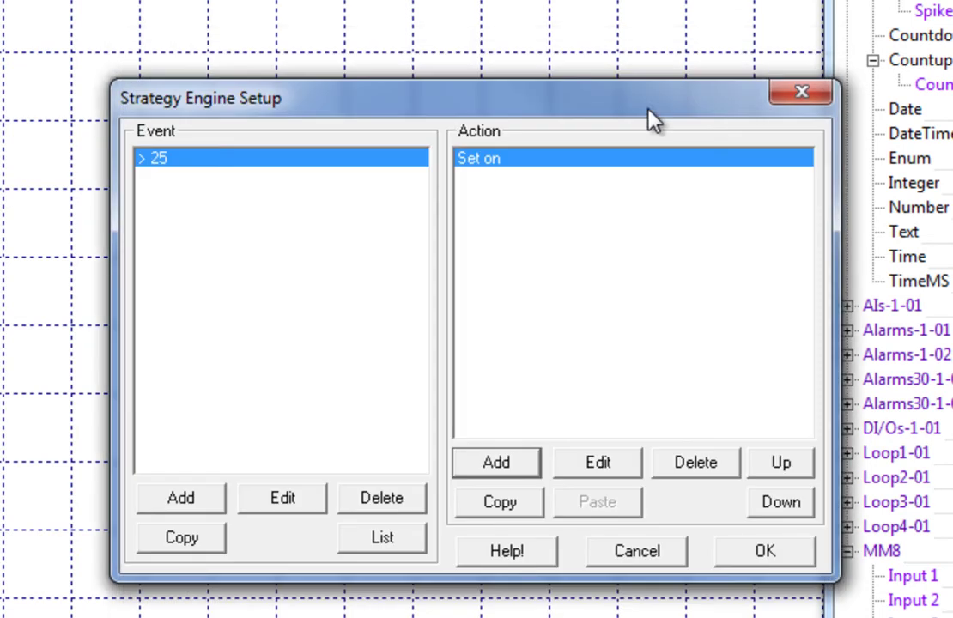
Duplicate the > 25 event together with its action in the Strategy Engine setup
click(198, 169)
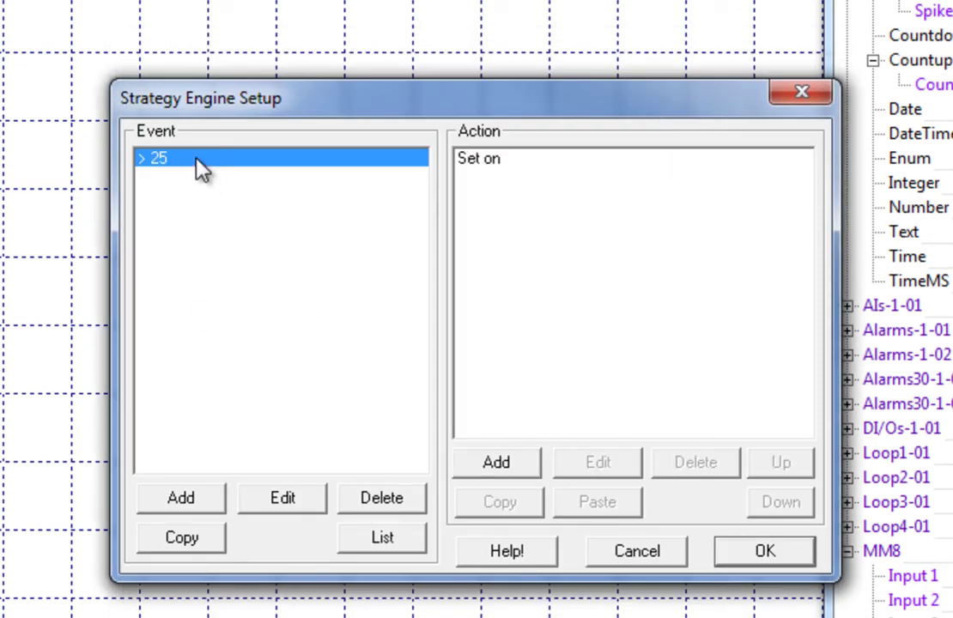
click(181, 500)
click(485, 407)
click(185, 550)
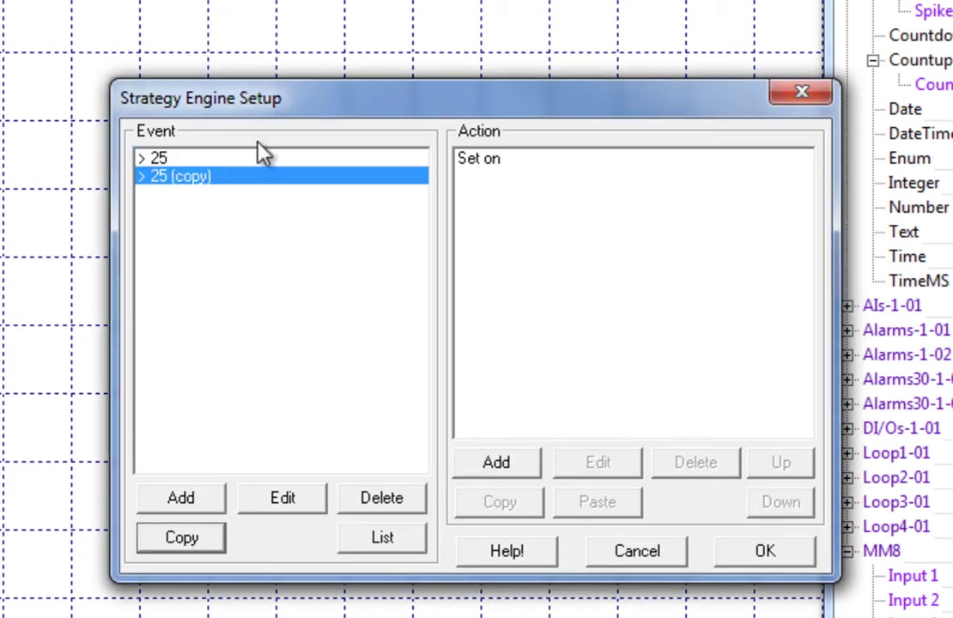
Change the copied event's test to <= (Less or Equal), describe it as "< 25" and save it
double_click(206, 181)
click(322, 261)
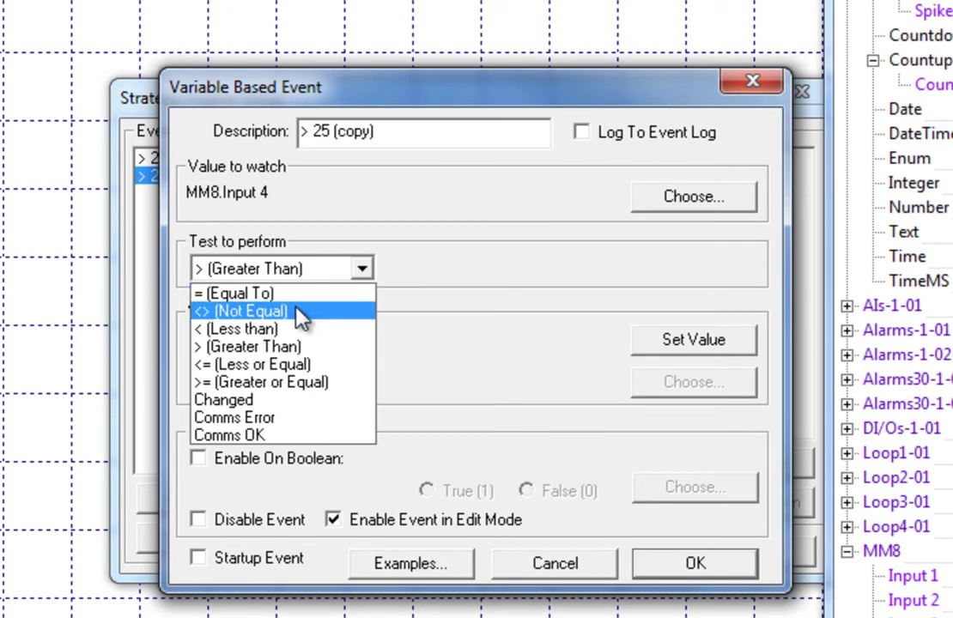
click(290, 364)
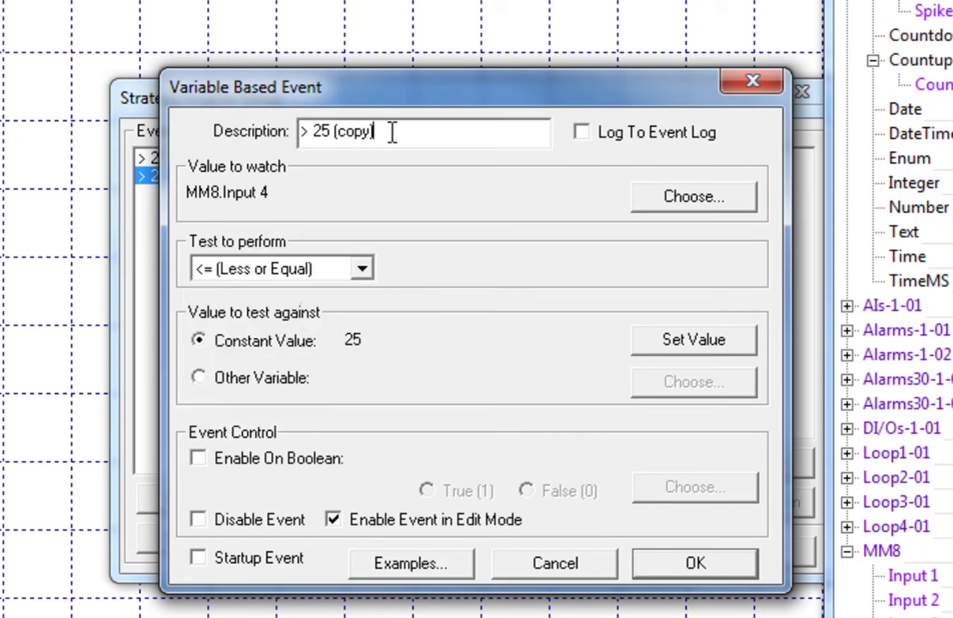
drag(413, 130, 302, 130)
text(< 25)
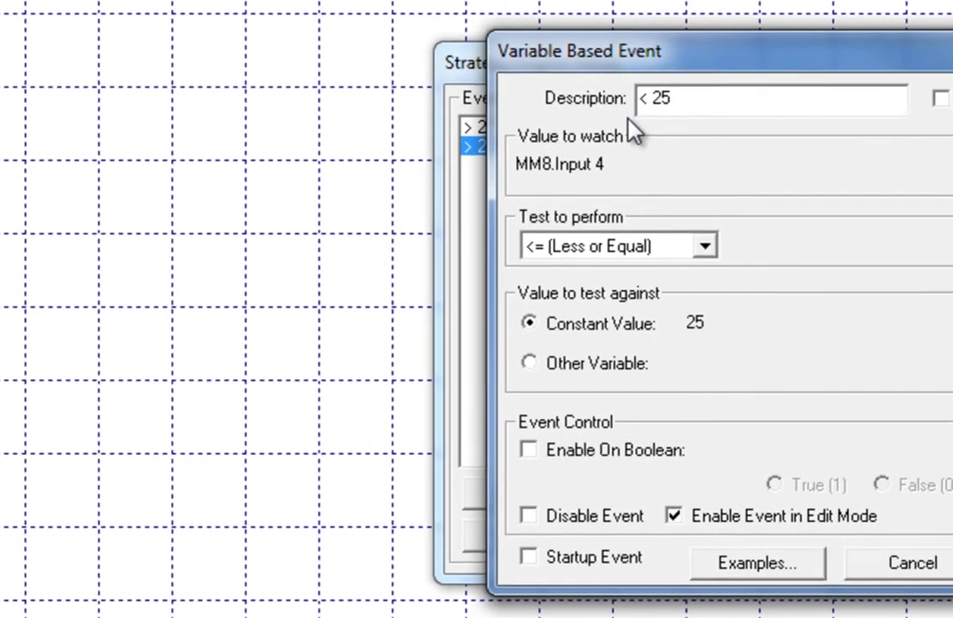
click(720, 562)
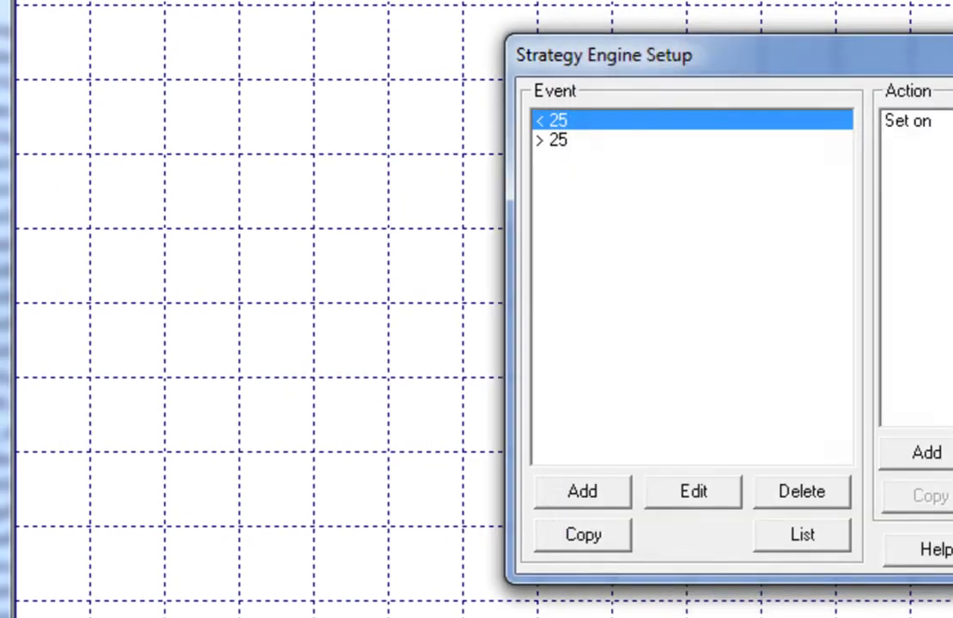
Make the < 25 event's action set Over25 to Off, describe it as "Set off" and save the strategy setup
double_click(904, 125)
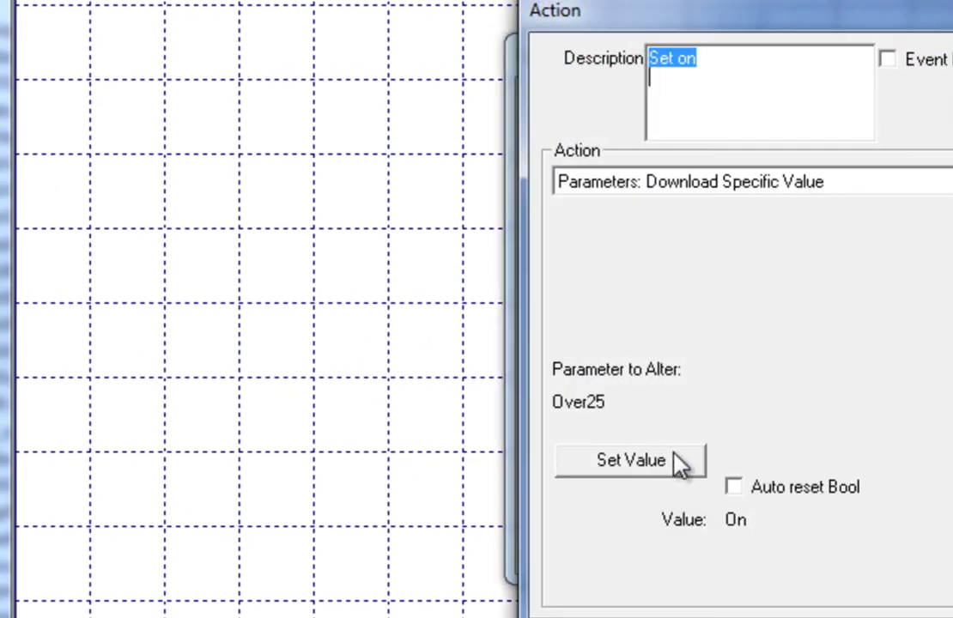
click(631, 461)
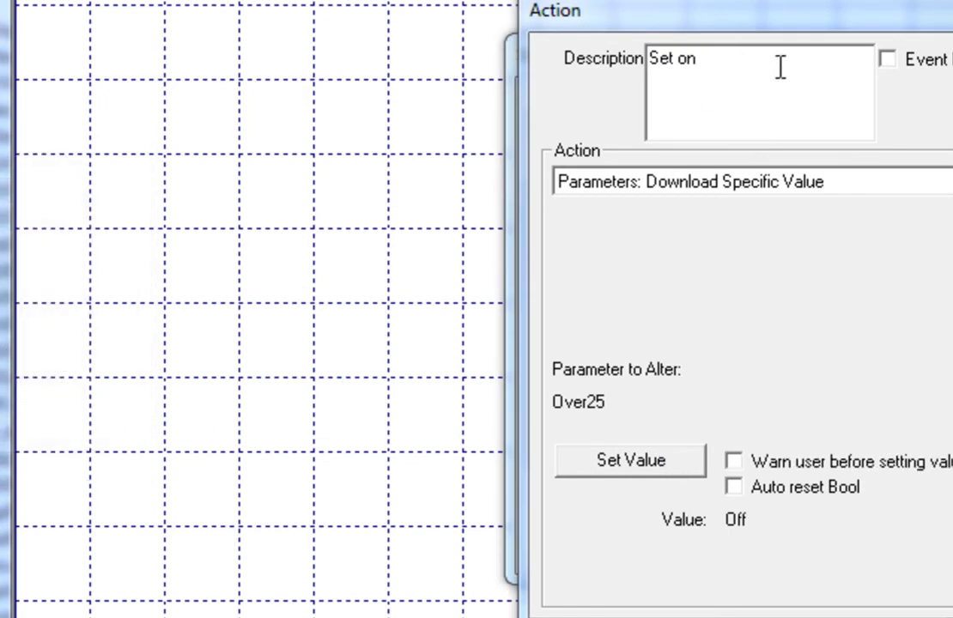
click(780, 67)
key(BackSpace)
text(ff)
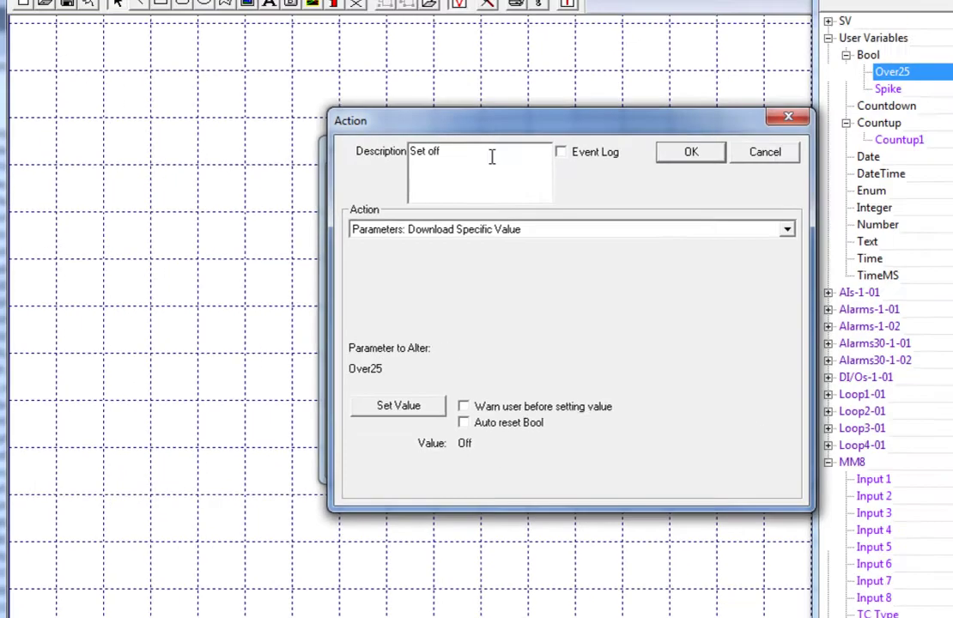
click(572, 185)
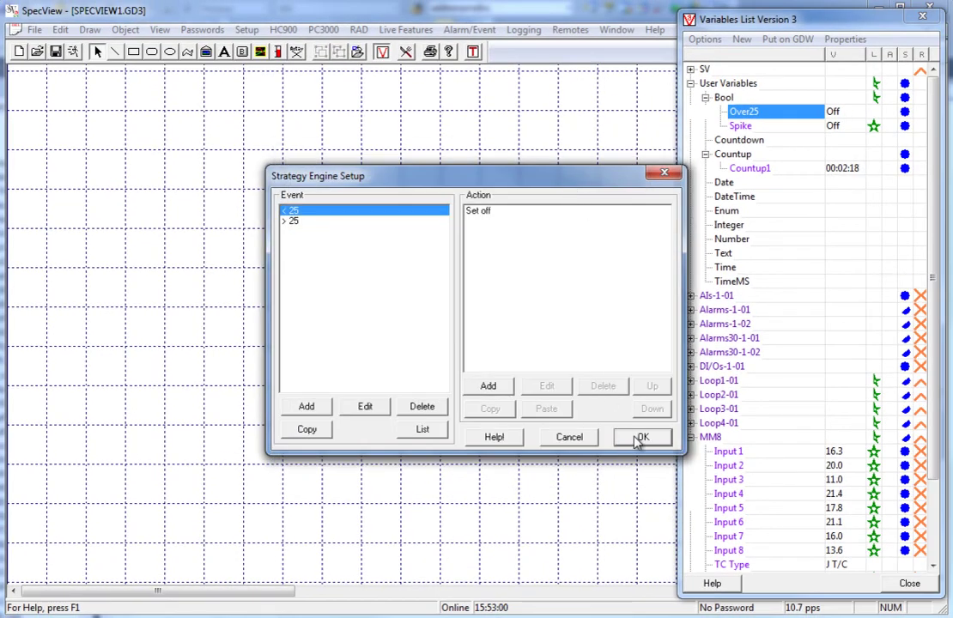
click(636, 439)
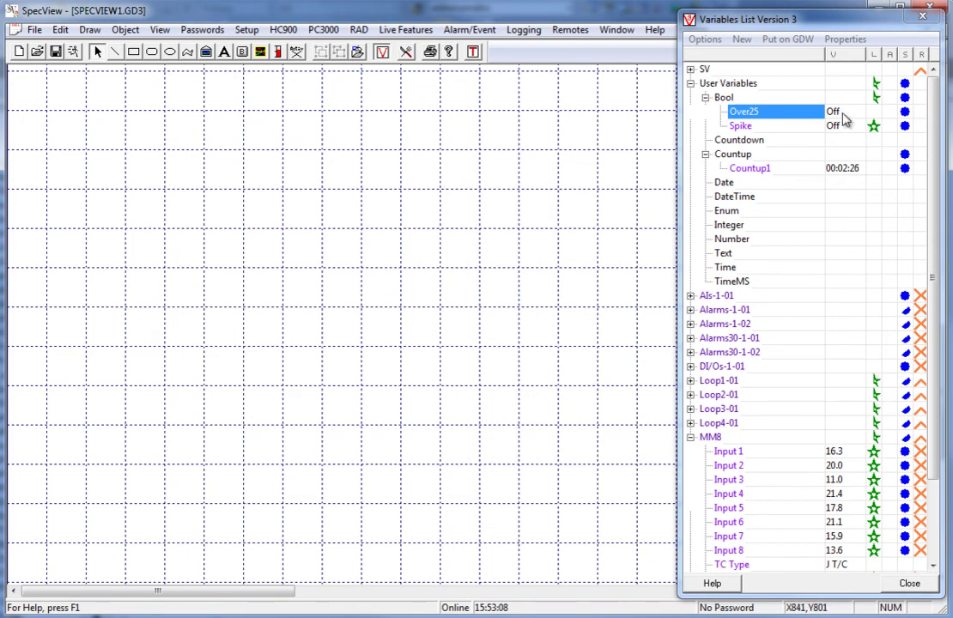
Place the Over25 value on the drawing with the MM8 Input 4 value below it
click(764, 494)
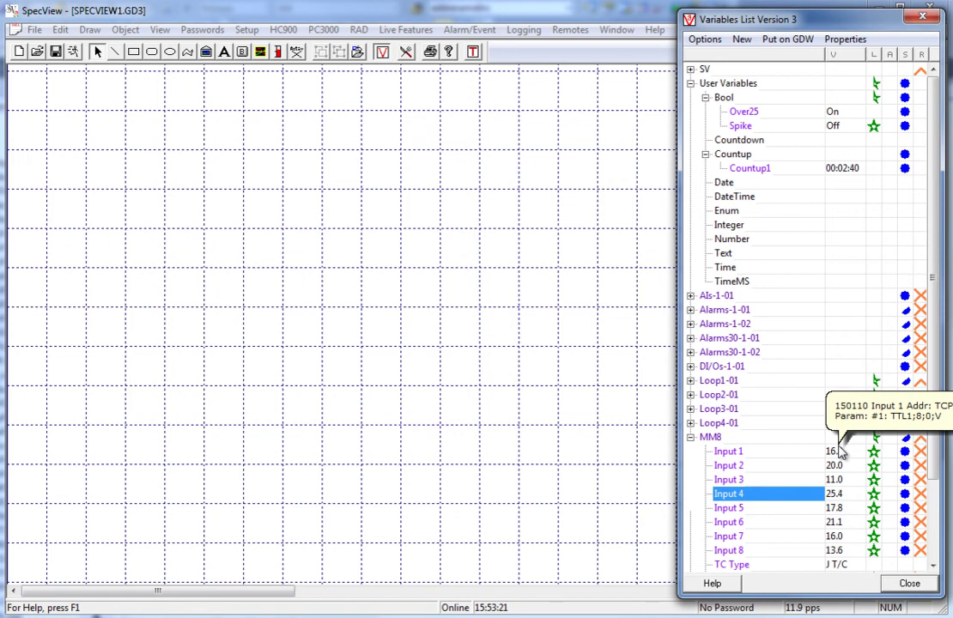
drag(745, 112, 570, 107)
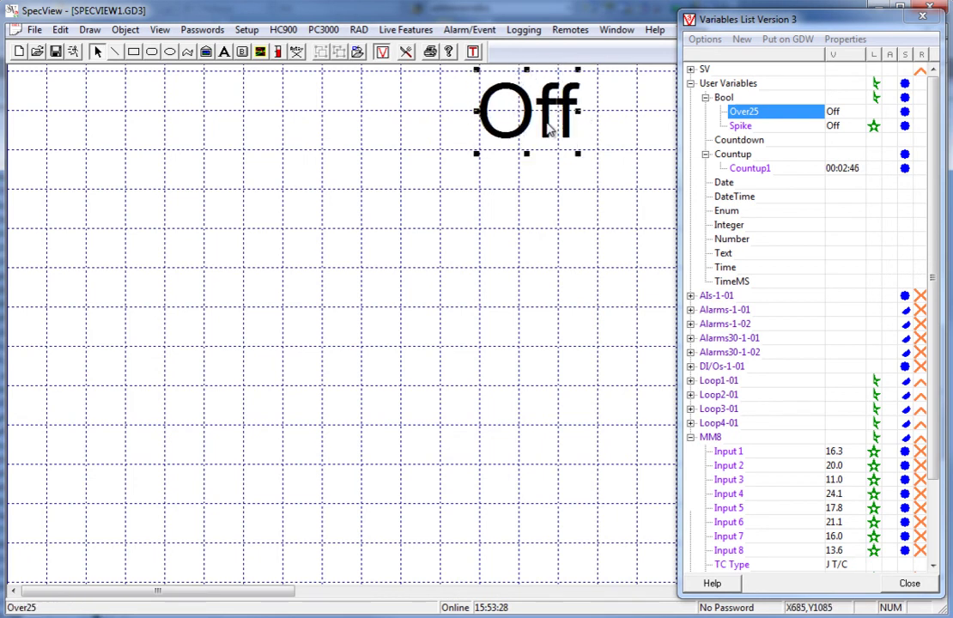
drag(735, 497, 517, 248)
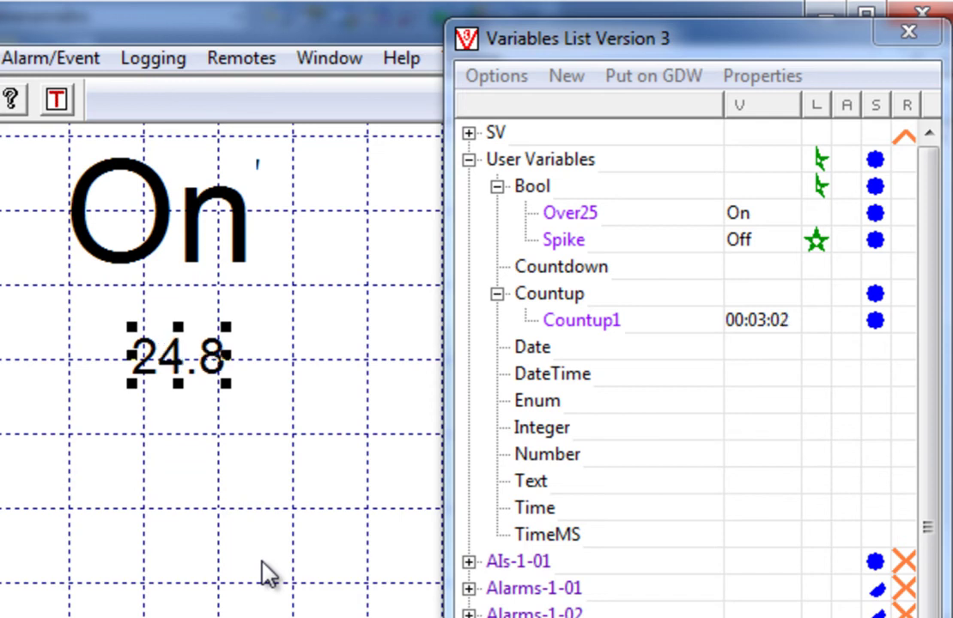
Delete the Over25 and Input 4 values from the drawing
click(241, 373)
drag(268, 399, 94, 197)
key(Delete)
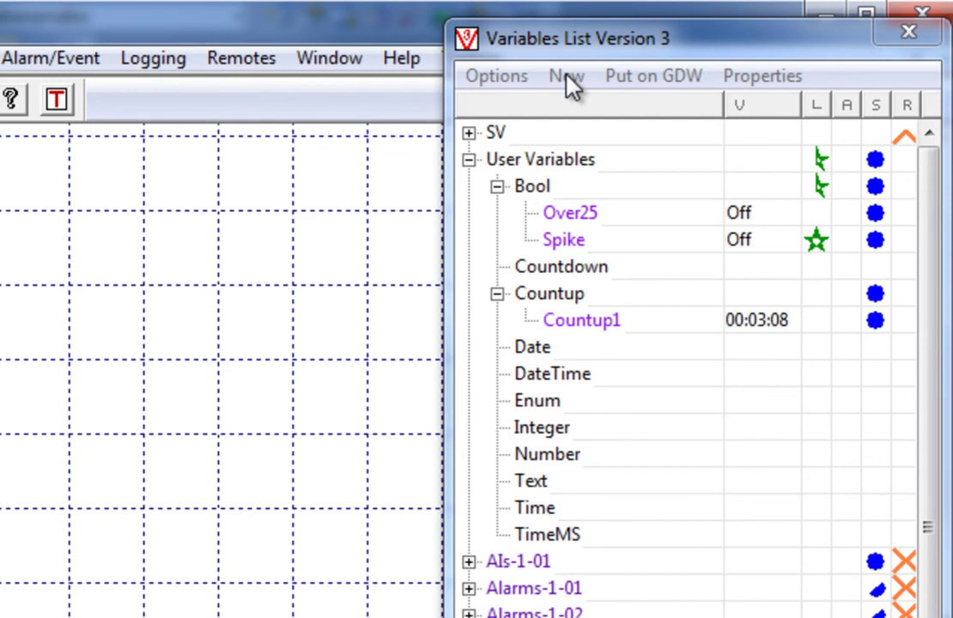
click(501, 79)
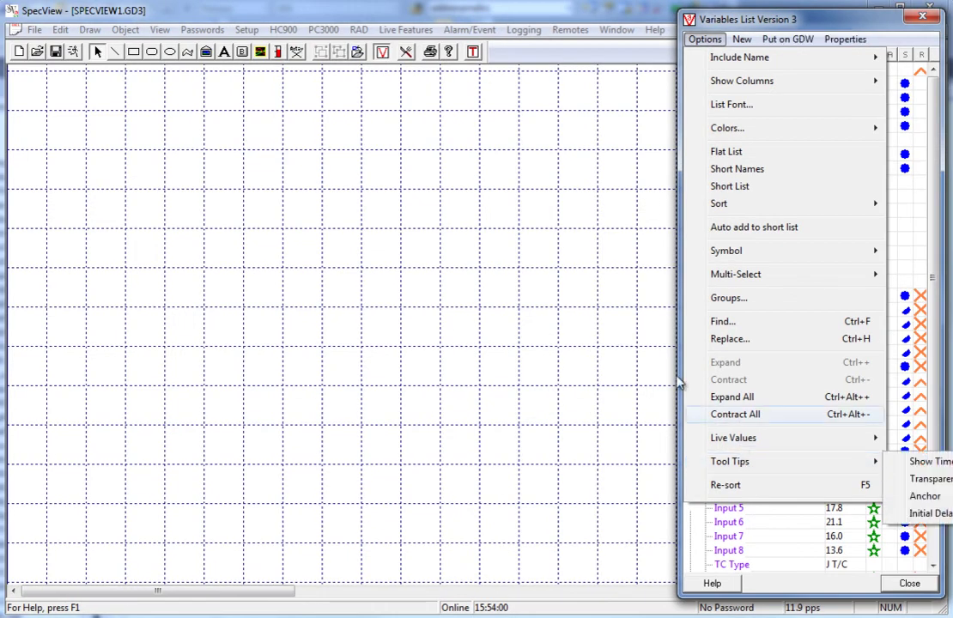
click(635, 309)
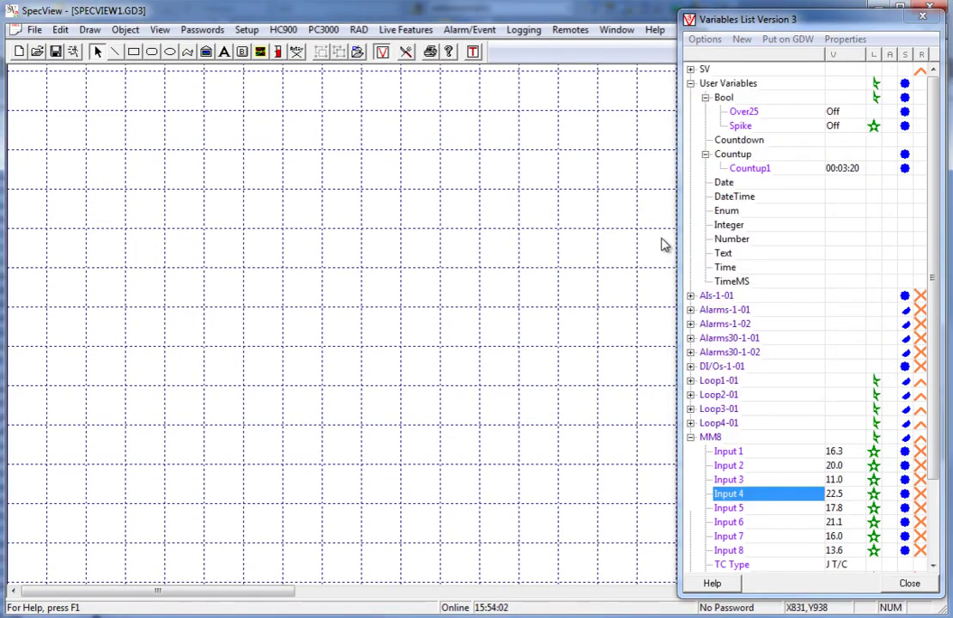
Collapse the MM8 and User Variables branches in the Variables List
click(691, 439)
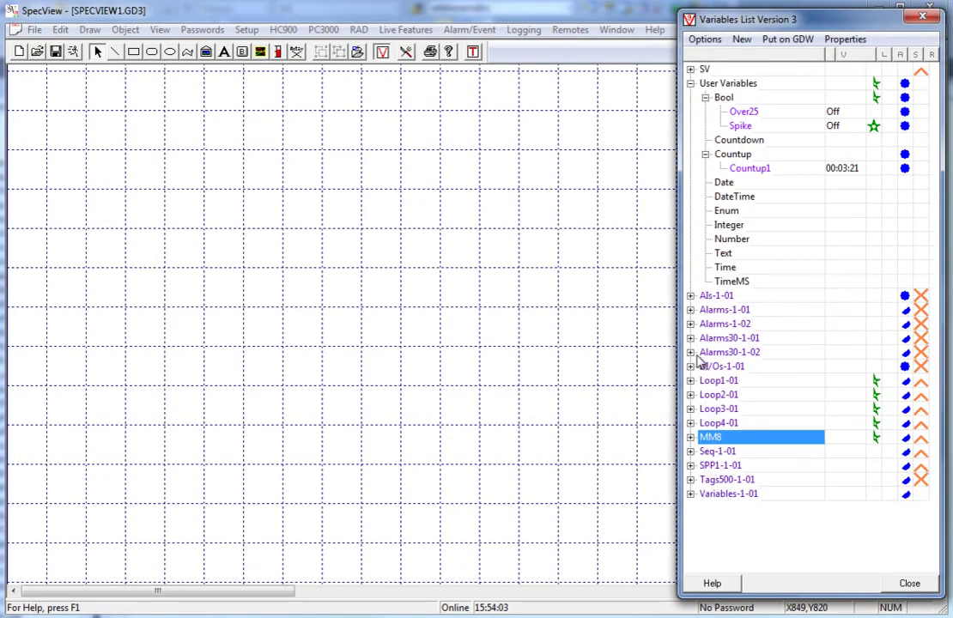
click(690, 83)
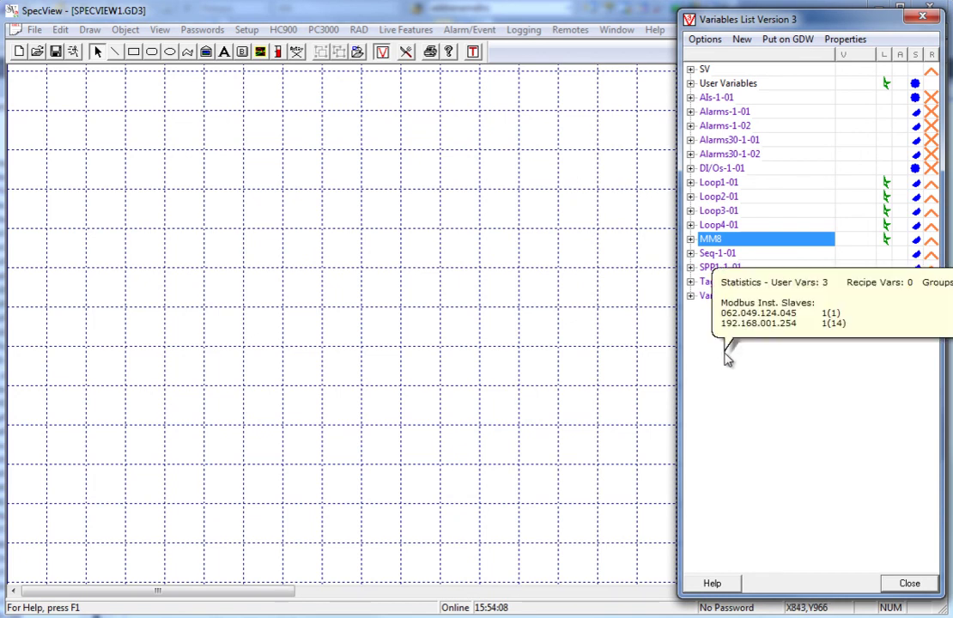
Widen the Variables List temporarily to read the full MM8 tooltip, and restore its narrow width
mouse_move(704, 378)
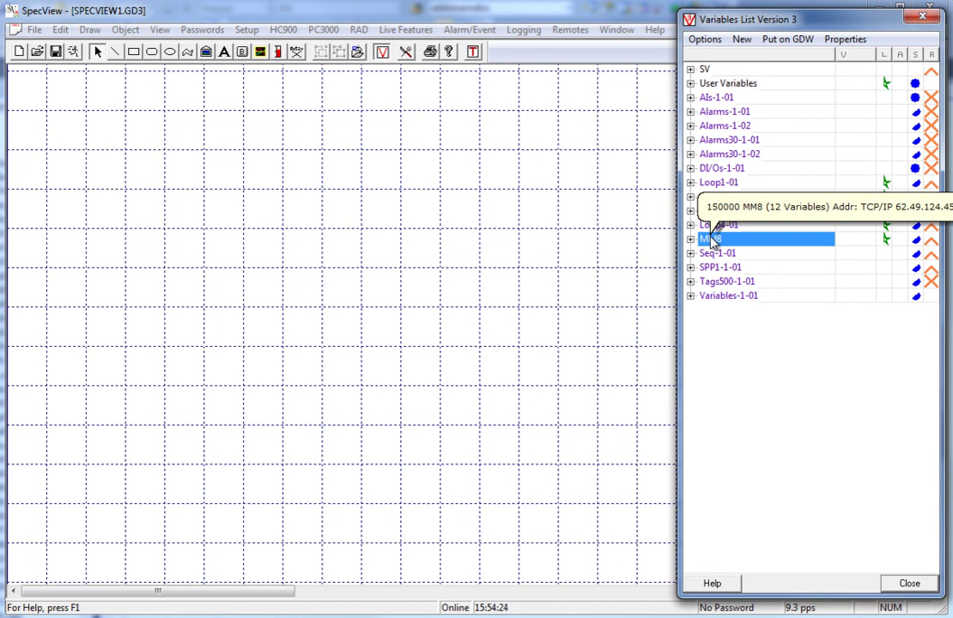
drag(680, 245, 464, 251)
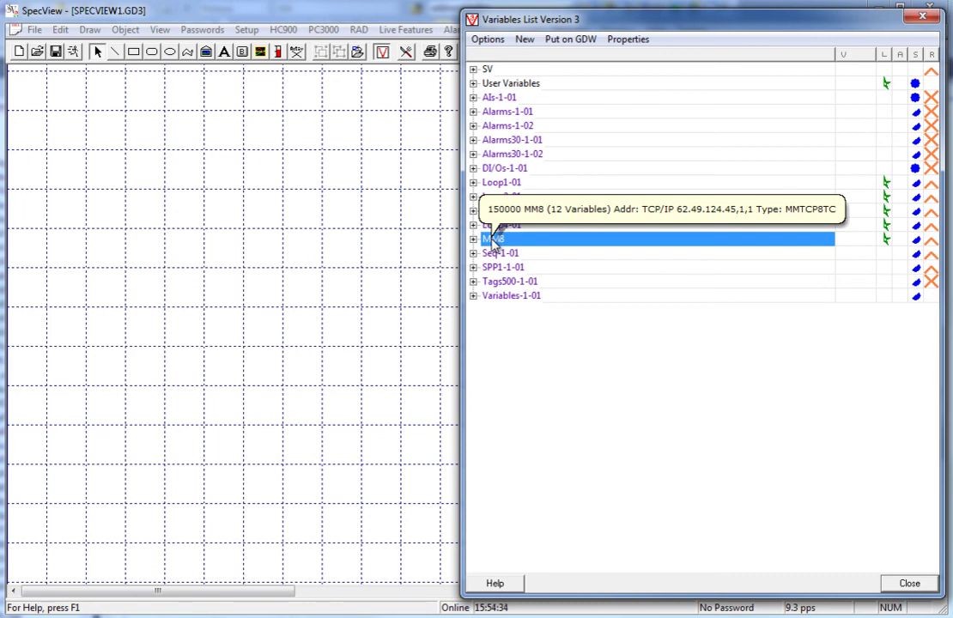
drag(462, 255, 685, 248)
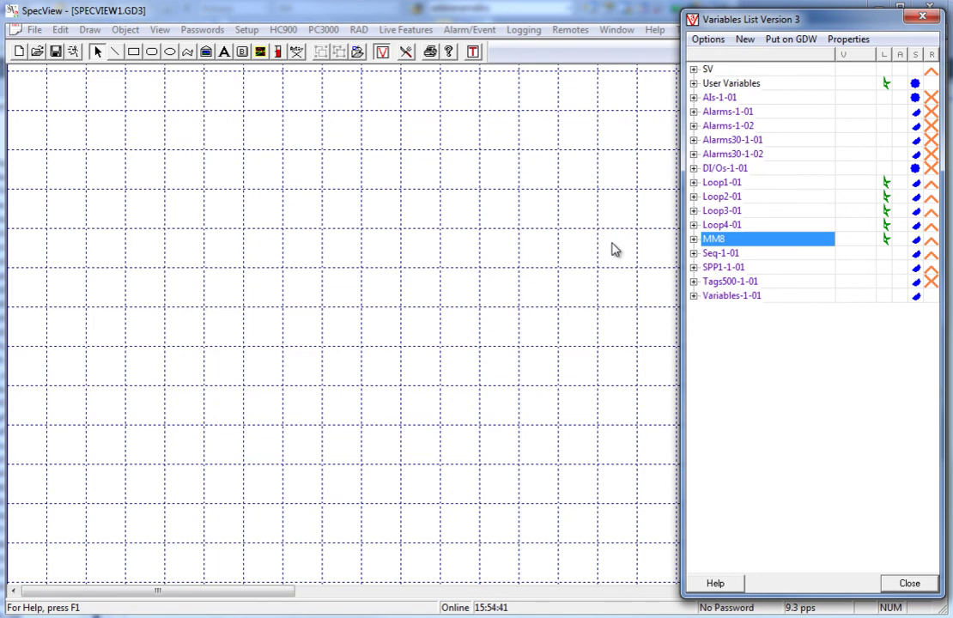